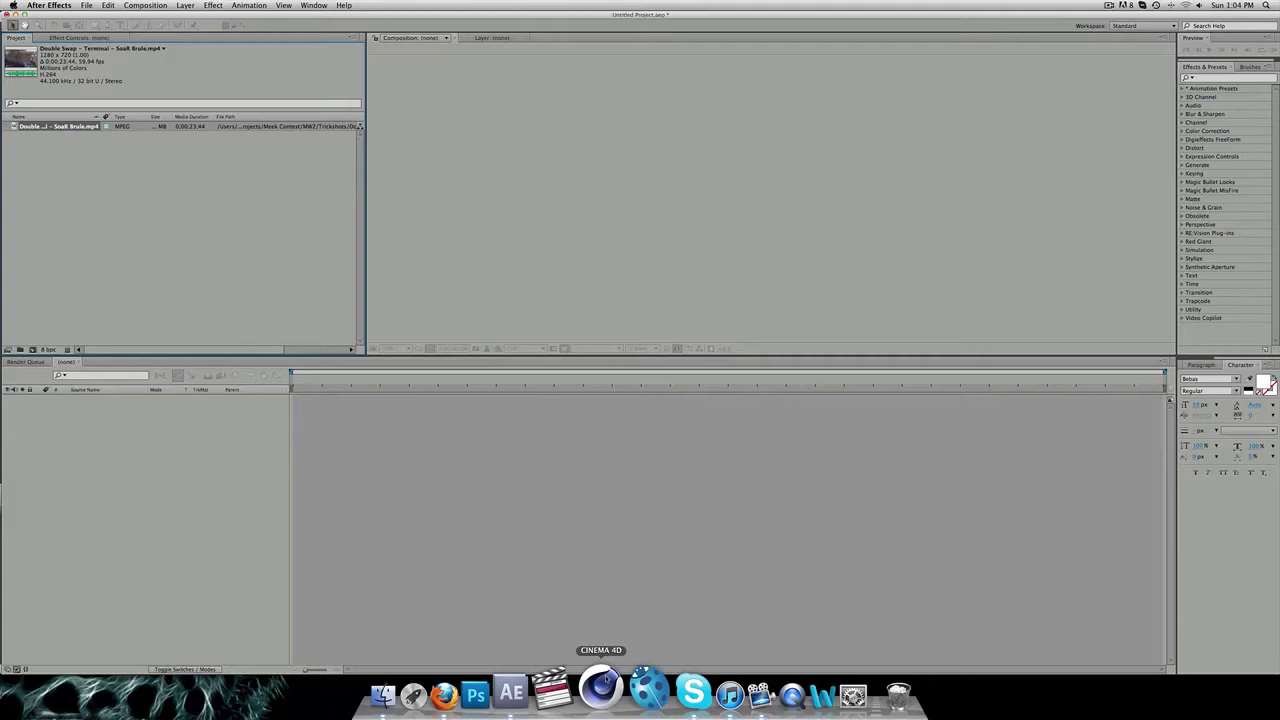
# - In Firefox, open the uploaded video 'Meek.' from the YouTube video manager
pyautogui.click(445, 690)
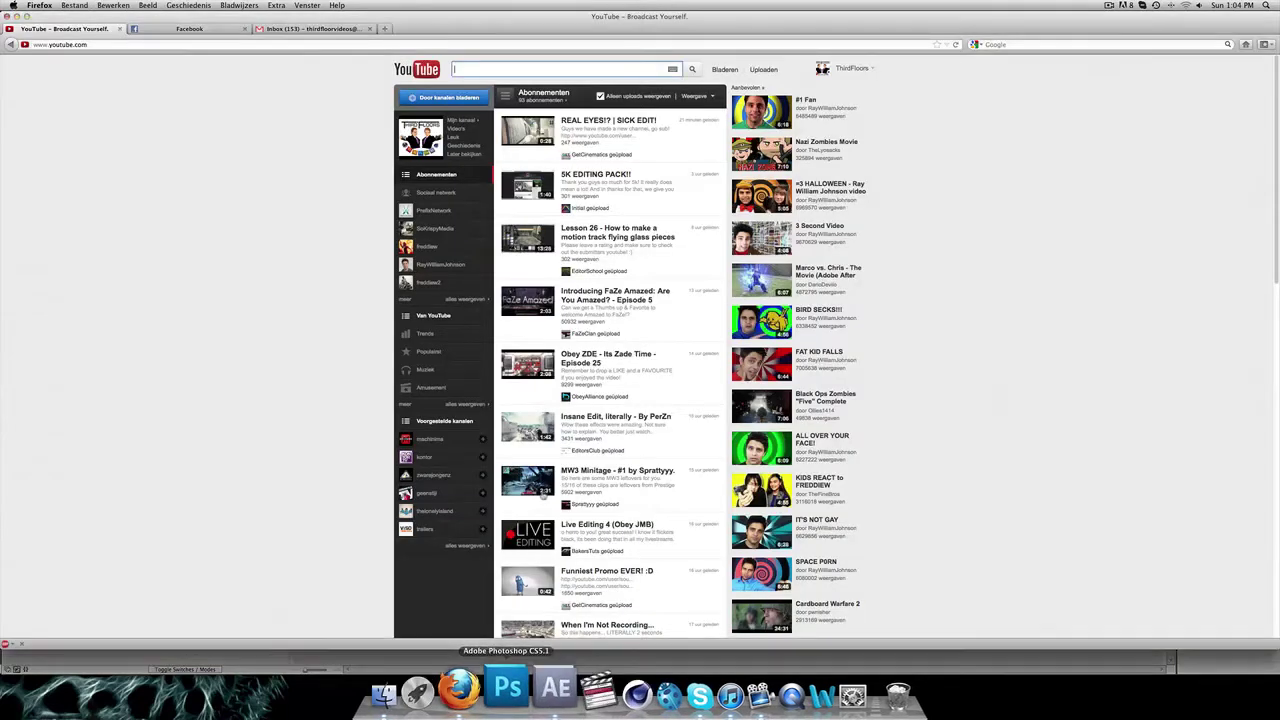
pyautogui.click(850, 68)
pyautogui.click(828, 105)
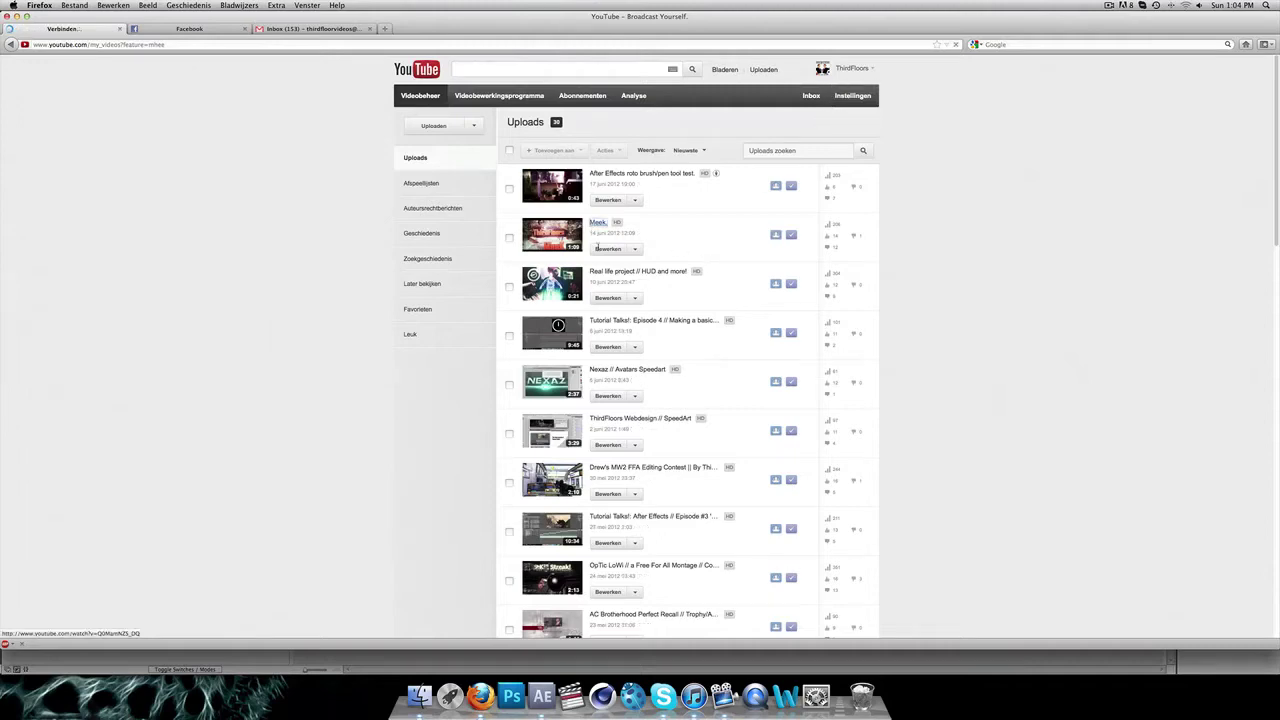
pyautogui.click(568, 242)
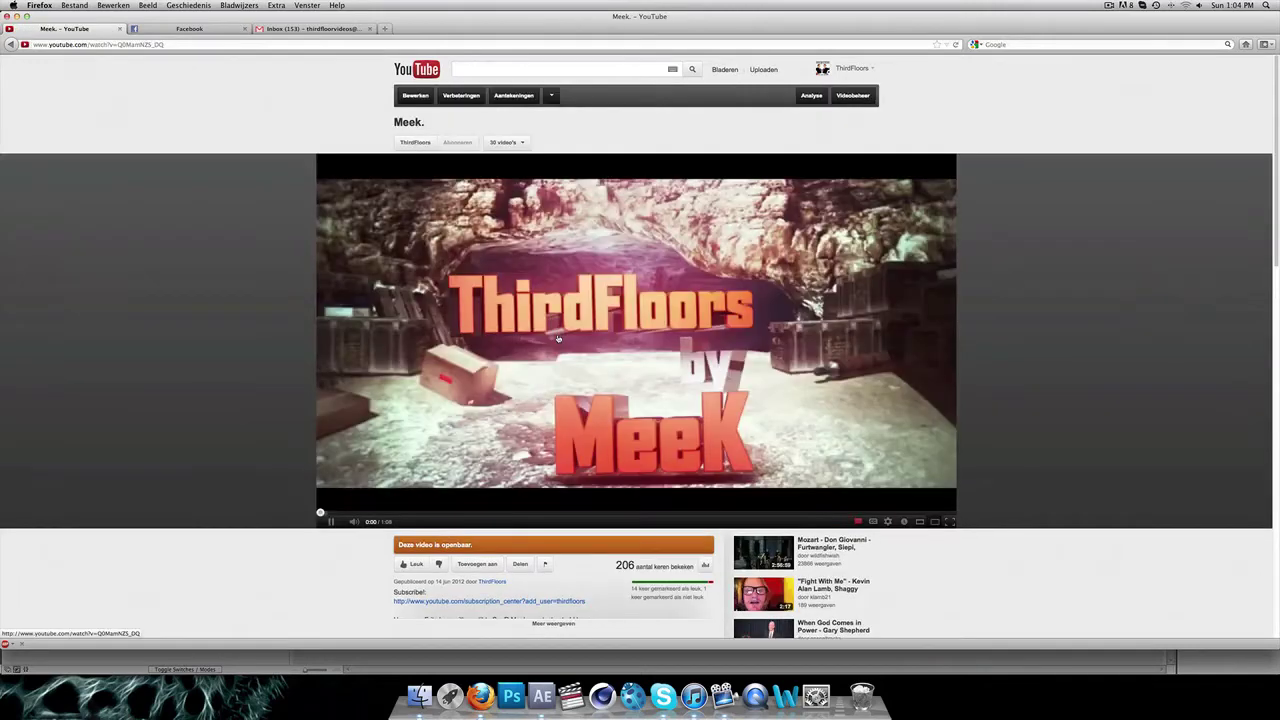
# - Replay the Meek. gameplay around 0:48–0:56, then return to After Effects
pyautogui.click(769, 514)
pyautogui.click(795, 515)
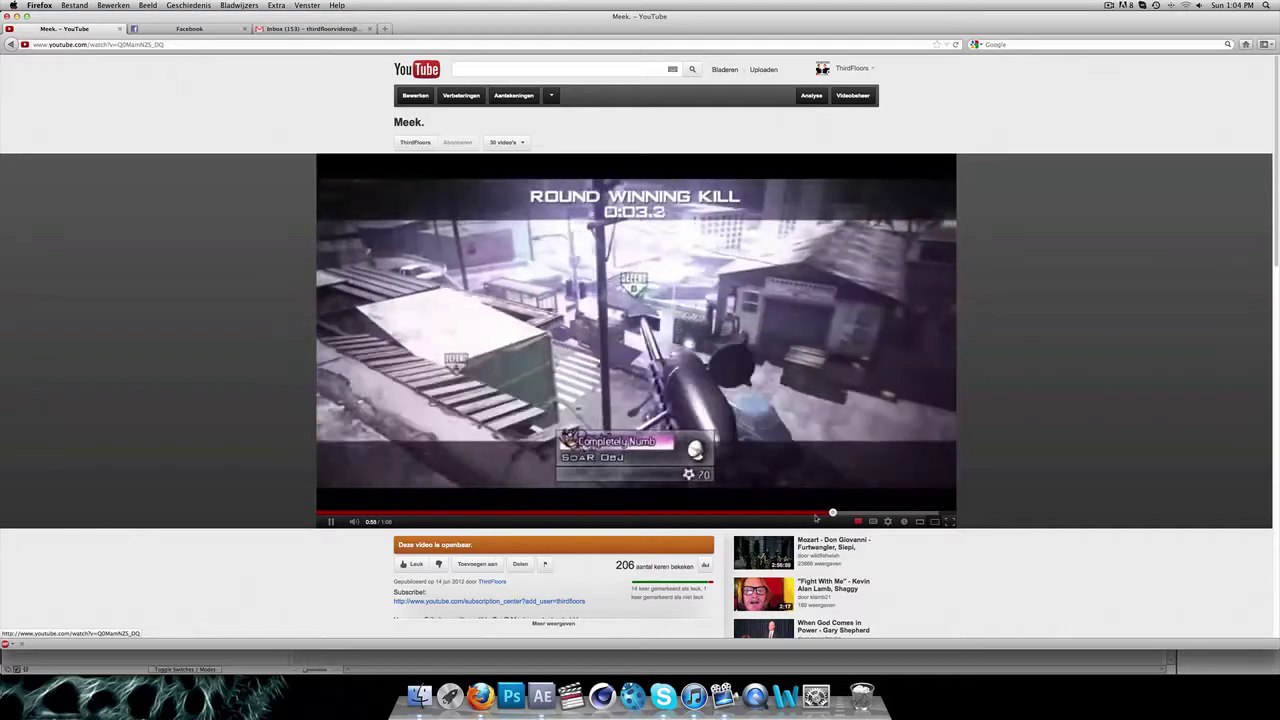
pyautogui.click(818, 516)
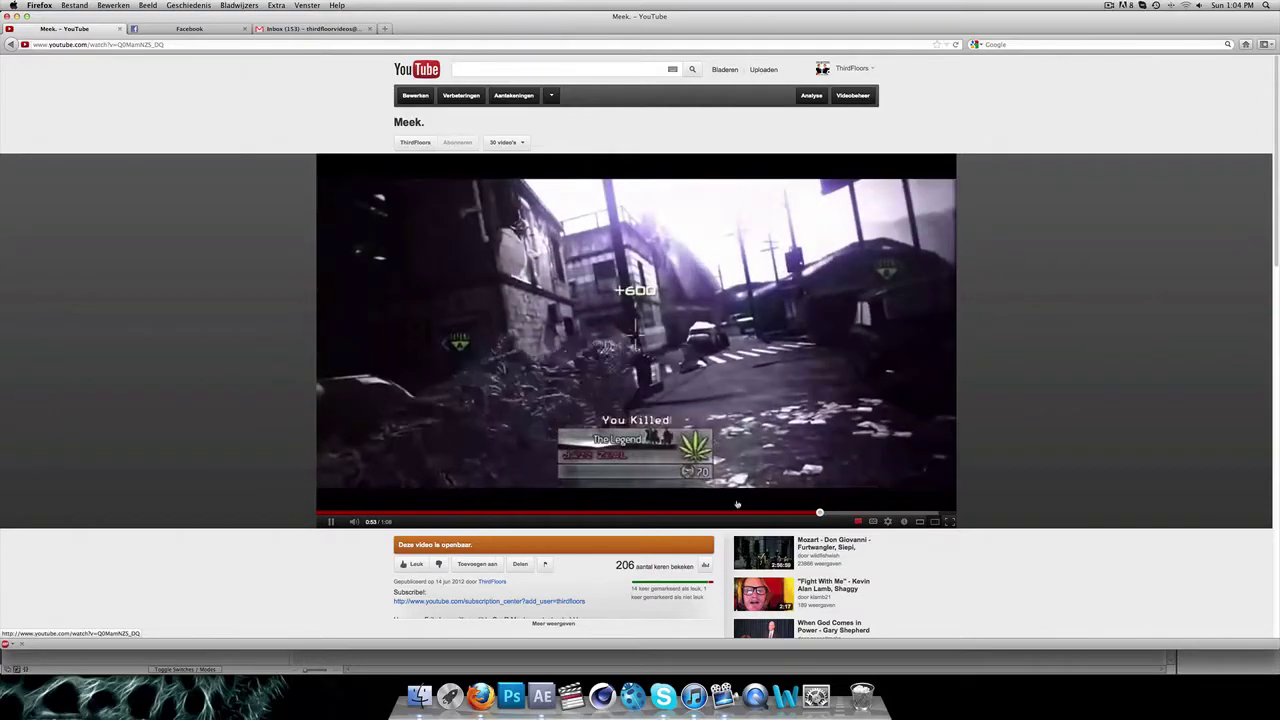
pyautogui.click(794, 516)
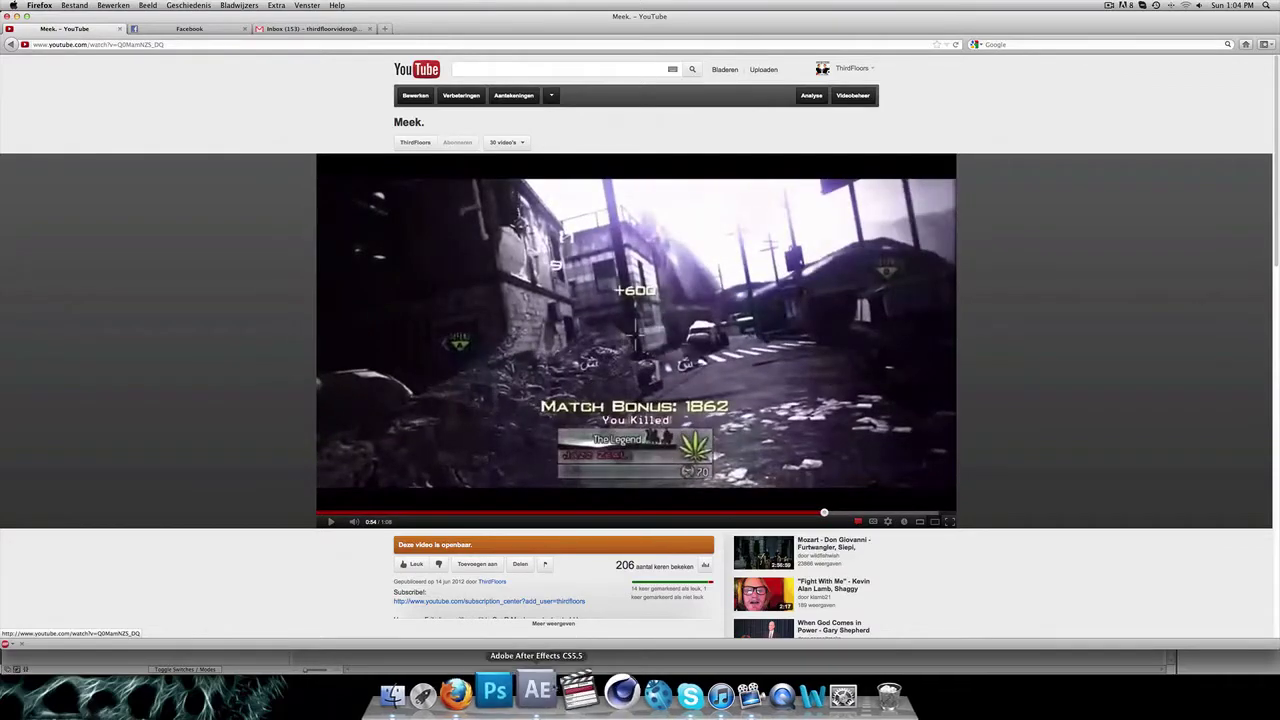
pyautogui.click(535, 695)
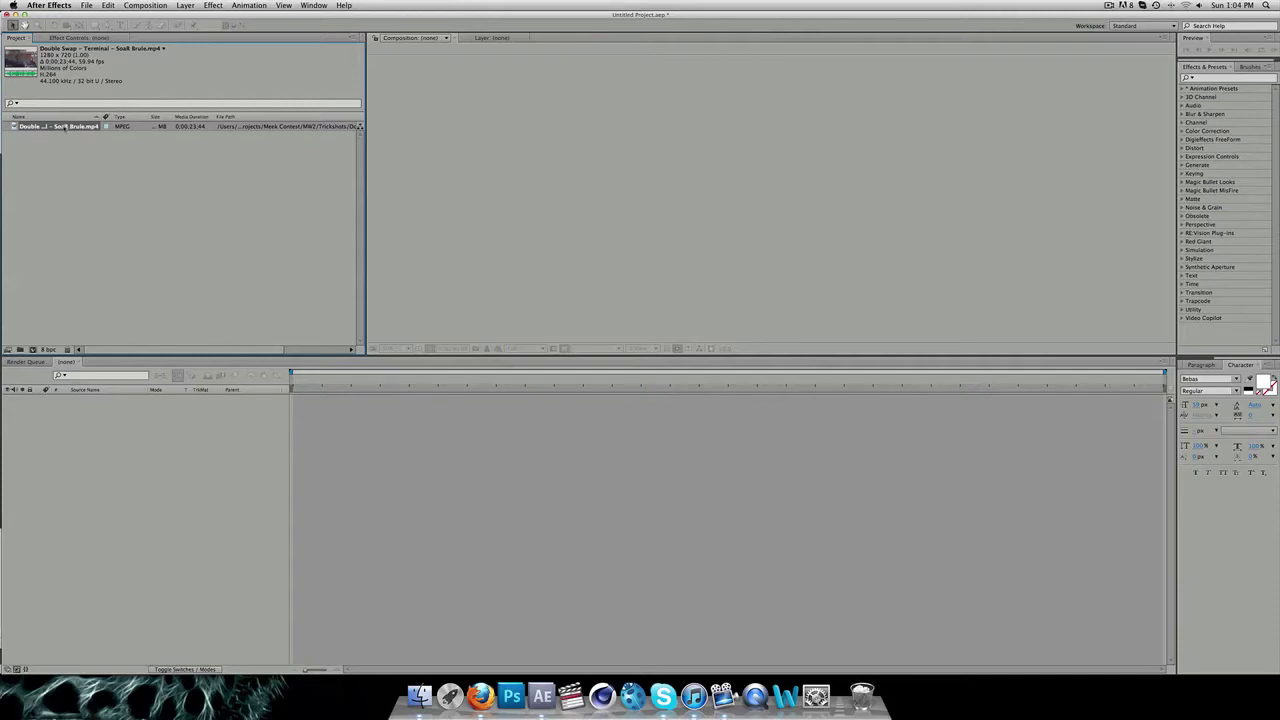
# - Build a composition from the Double Swap .mp4, fit the viewer up to 100%, and scrub its opening seconds
pyautogui.moveTo(40, 355); pyautogui.dragTo(33, 350)
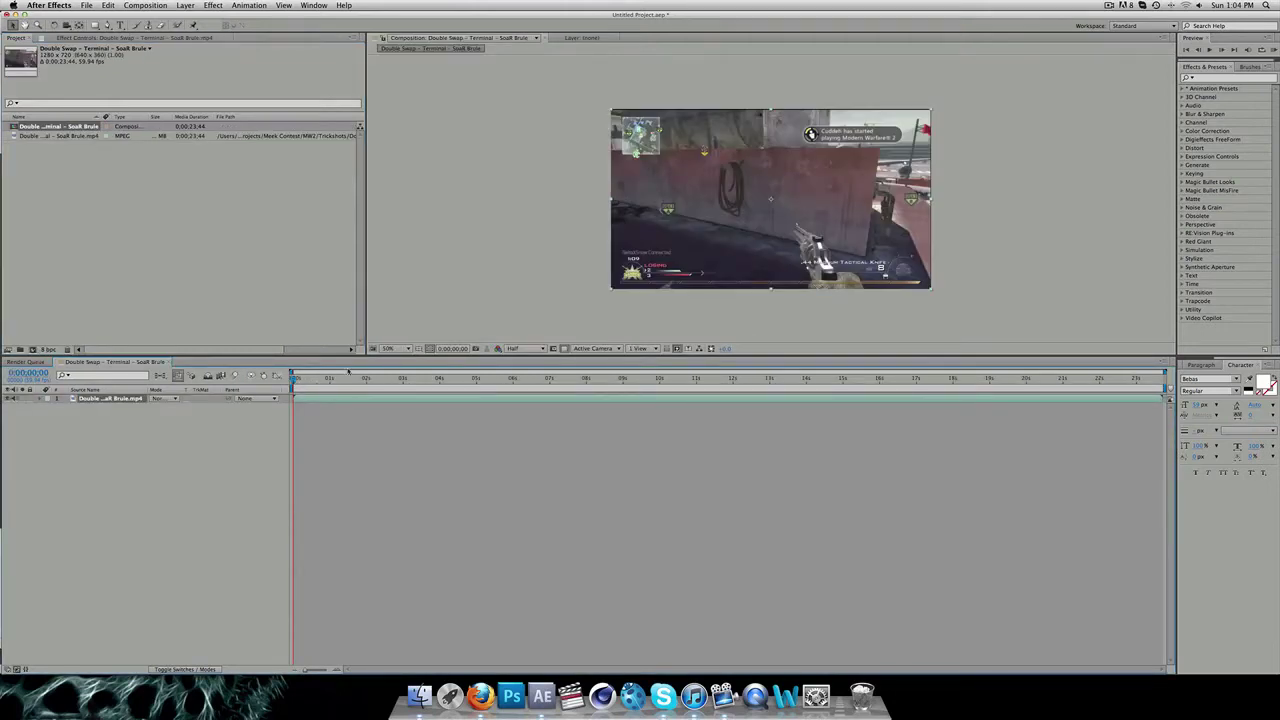
pyautogui.click(390, 348)
pyautogui.click(400, 364)
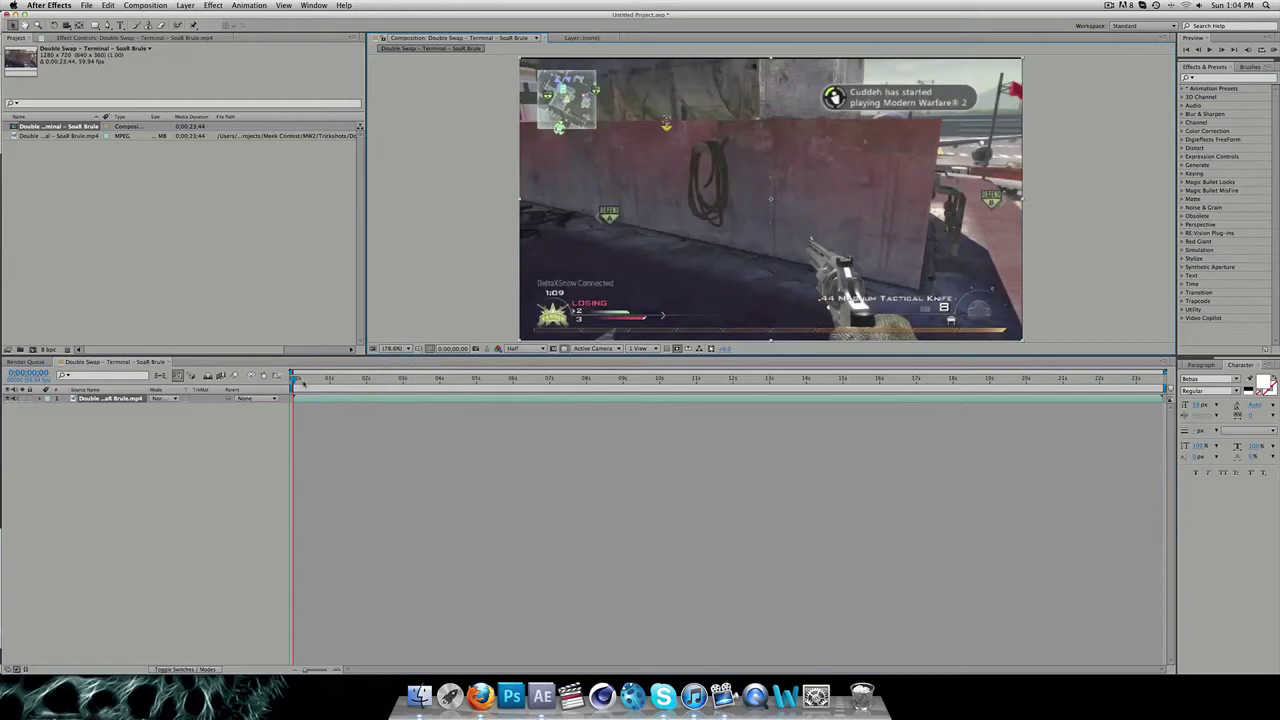
pyautogui.moveTo(303, 383); pyautogui.dragTo(681, 382)
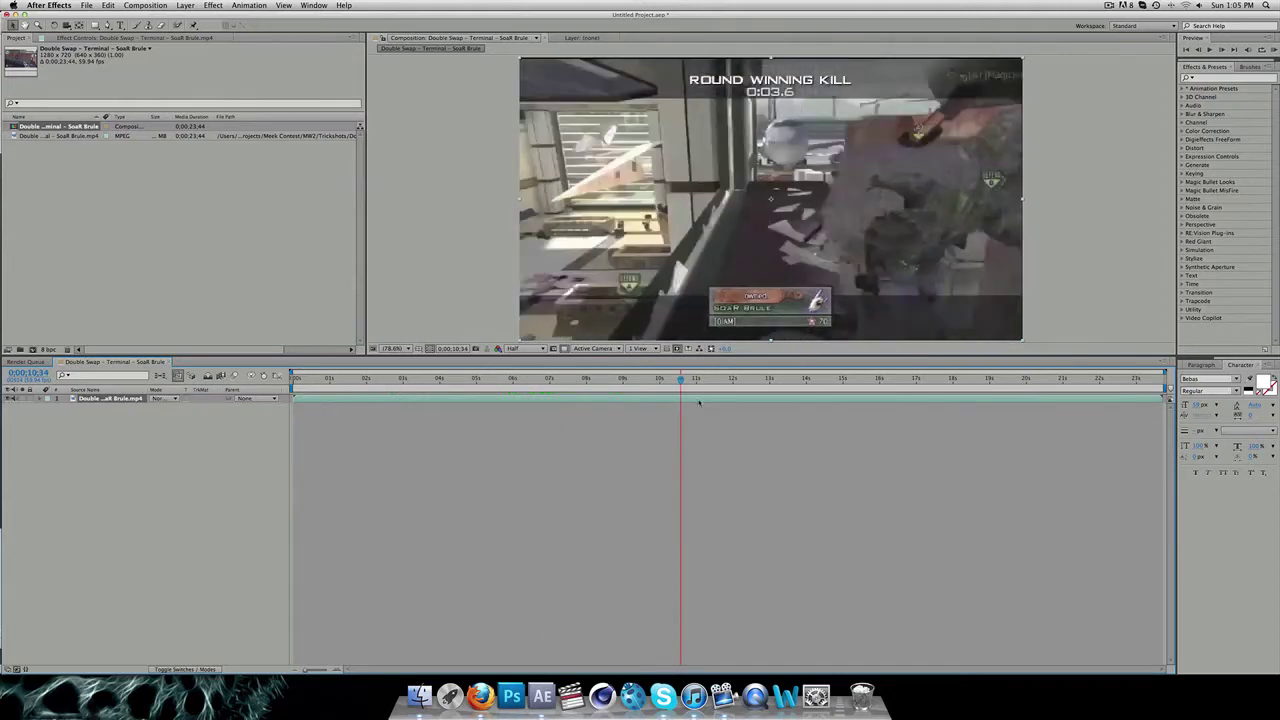
# - Lower the gameplay clip's Audio Levels to -48 dB and collapse the layer
pyautogui.press('l')
pyautogui.press('l')
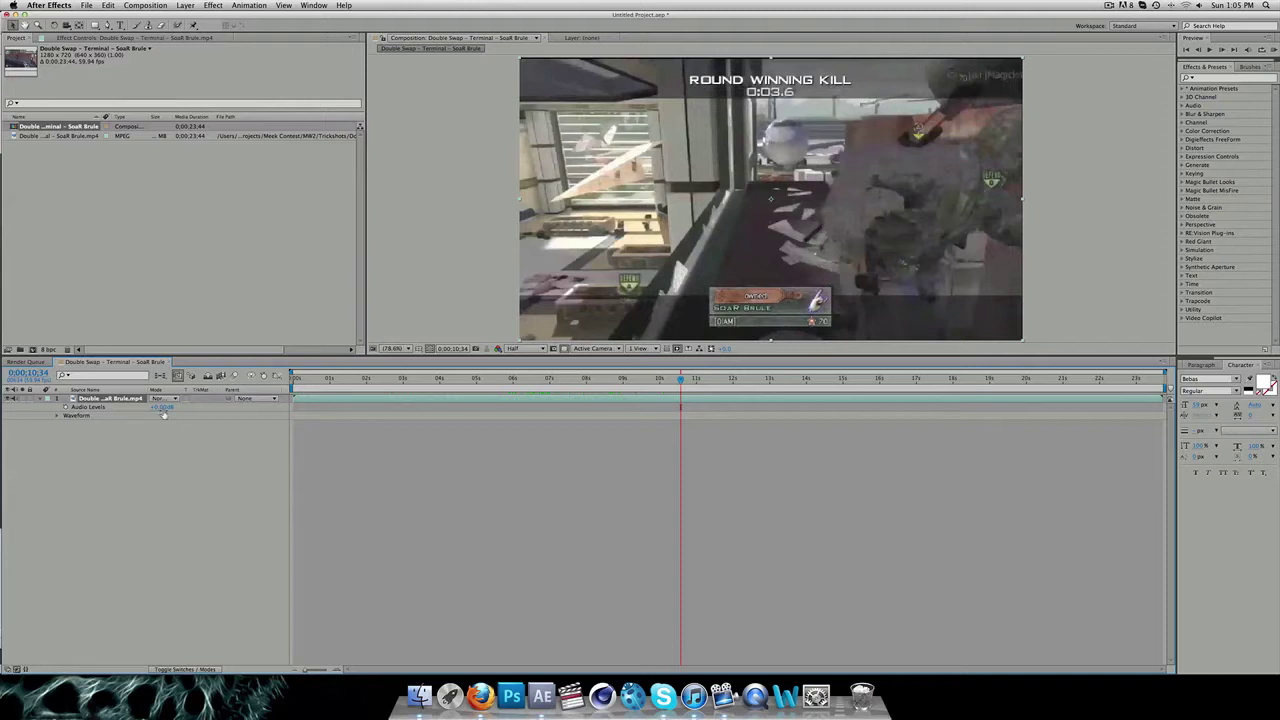
pyautogui.moveTo(162, 408); pyautogui.dragTo(70, 413)
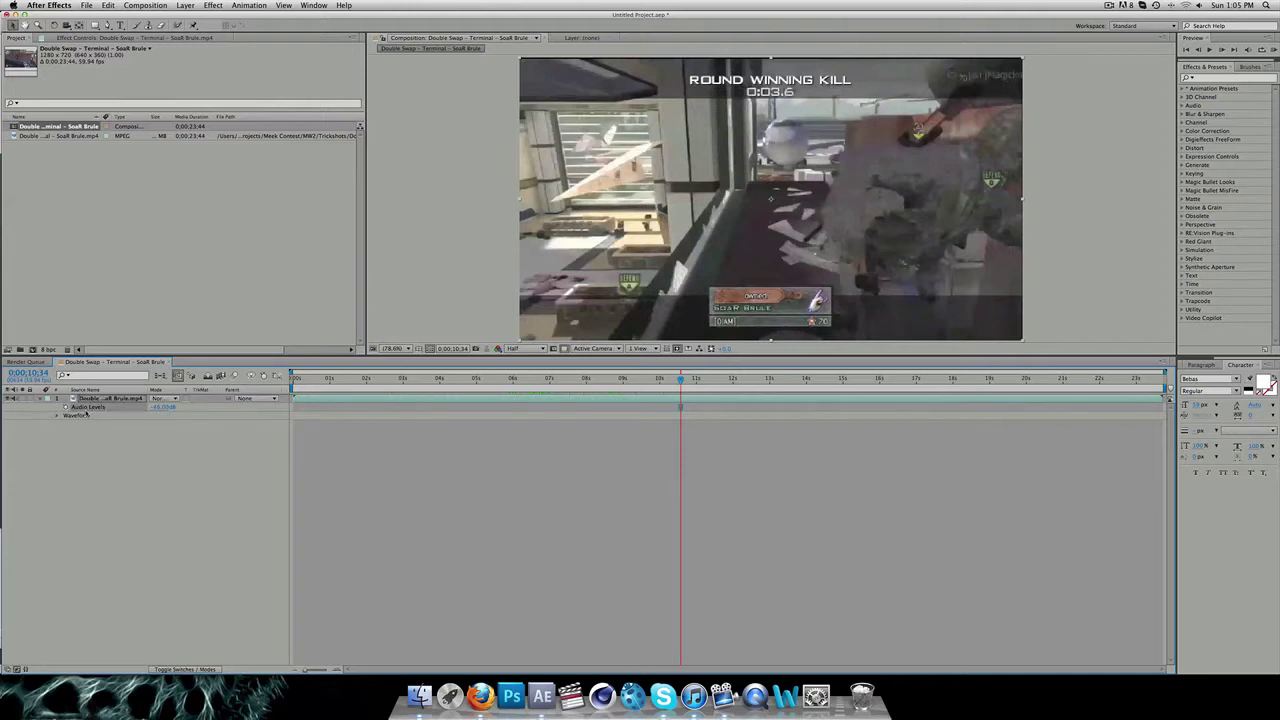
pyautogui.click(94, 400)
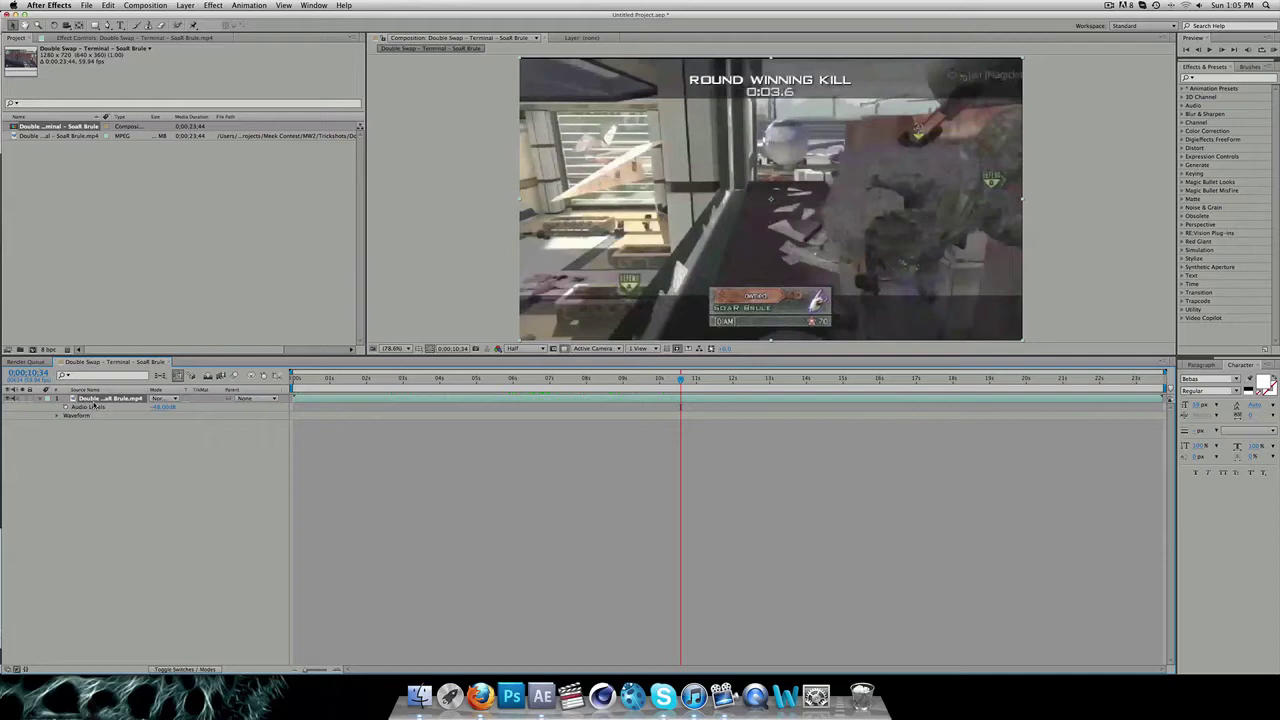
pyautogui.click(57, 398)
# - Preview from about 3 seconds and park the playhead on the sniper shot near 0:00:04:50
pyautogui.moveTo(402, 379); pyautogui.dragTo(428, 379)
pyautogui.press('space')
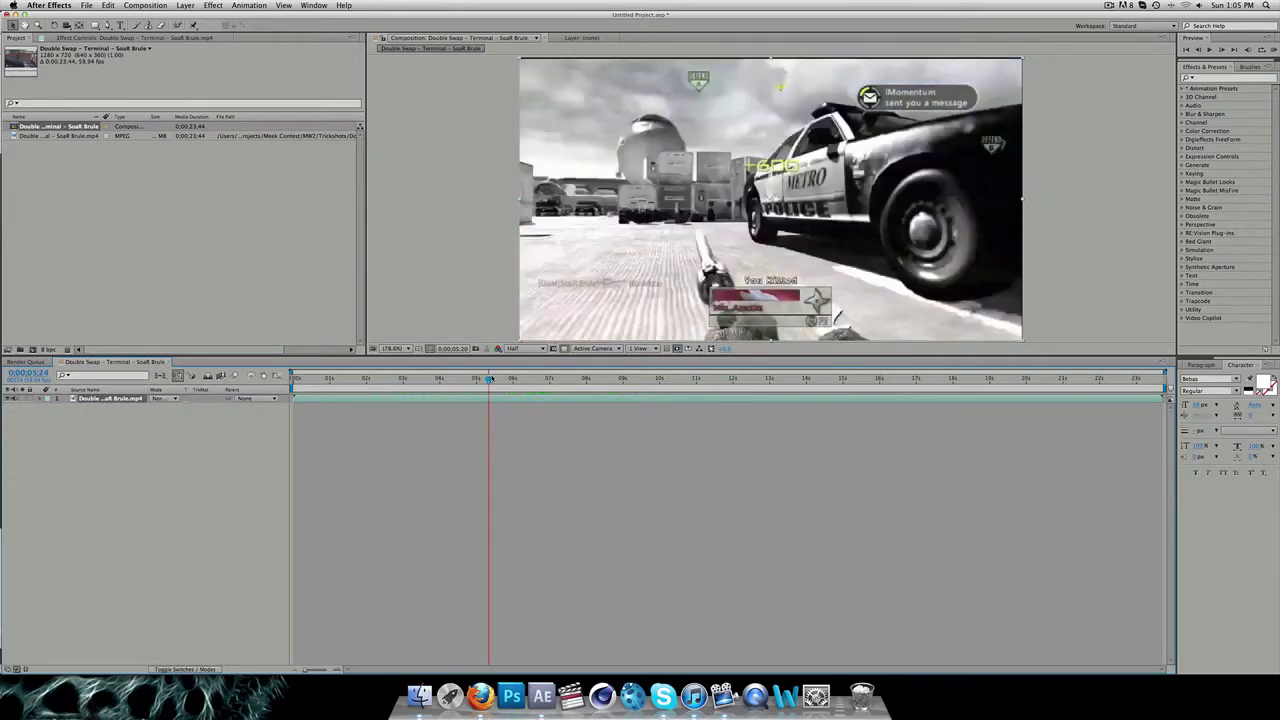
pyautogui.moveTo(536, 378); pyautogui.dragTo(470, 380)
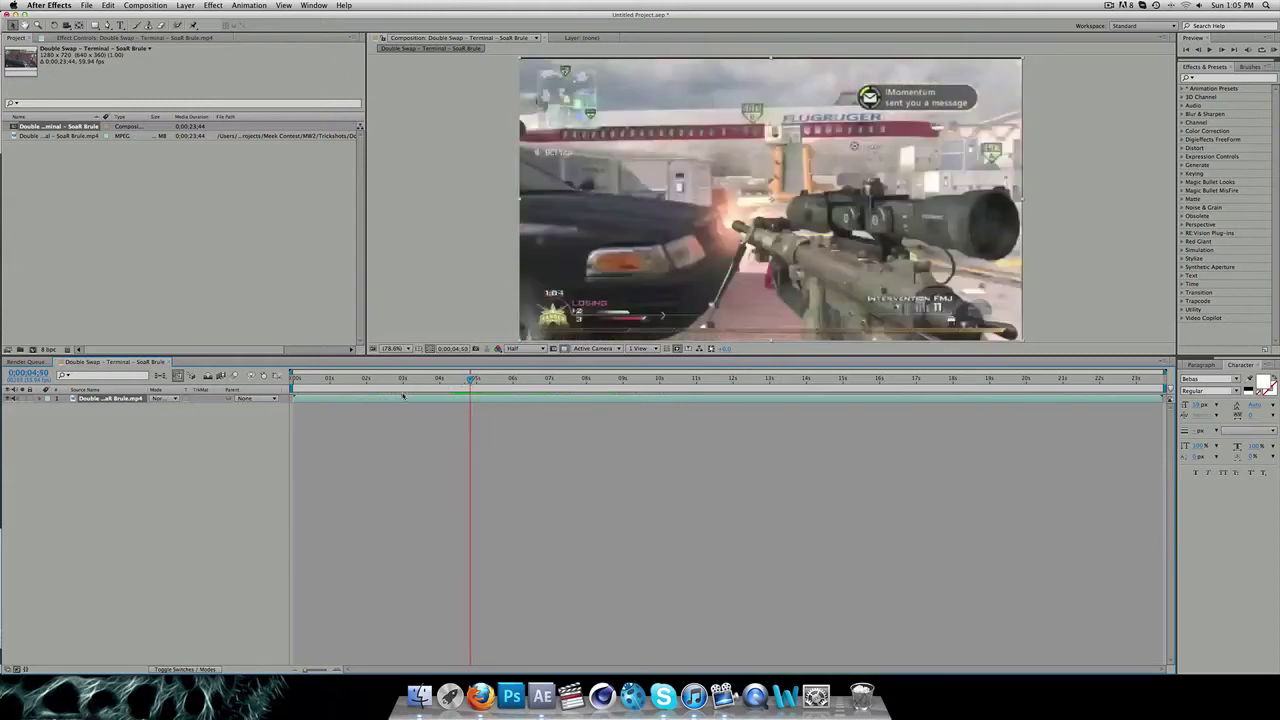
# - Set the gameplay layer's Scale to 101% at 0:00:04:50, creating a scale keyframe
pyautogui.press('s')
pyautogui.click(166, 407)
pyautogui.write('101')
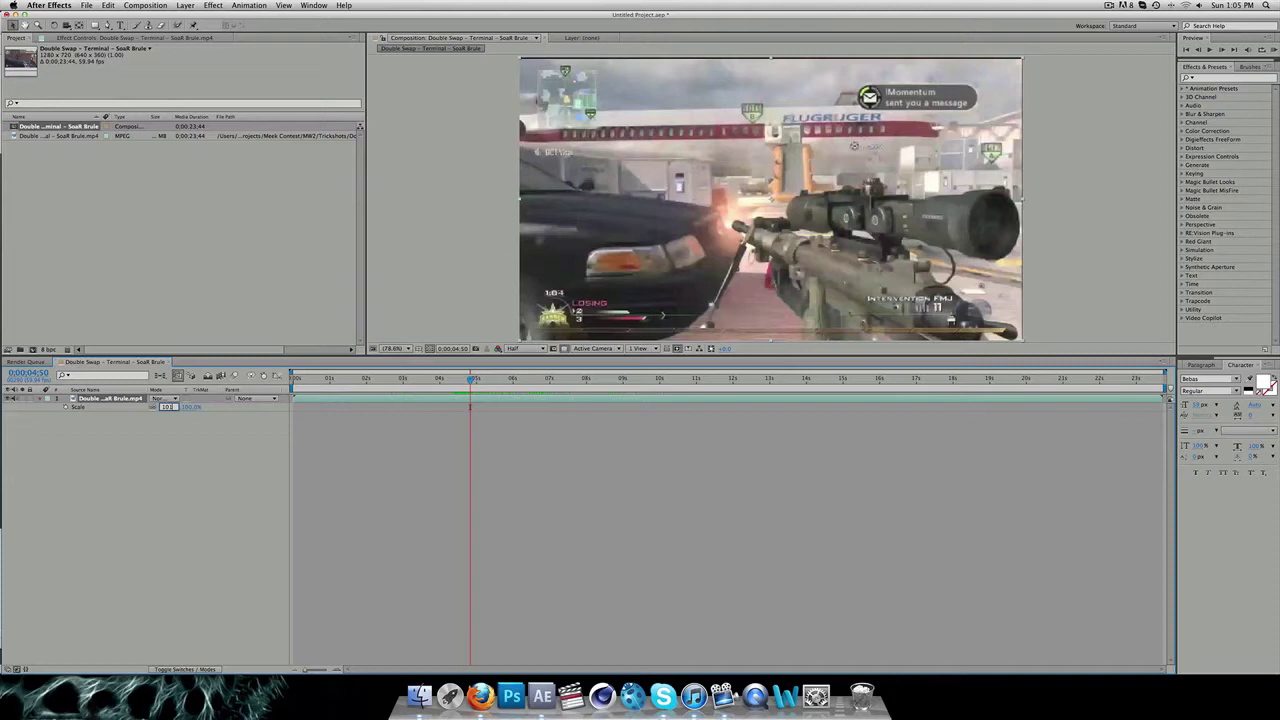
pyautogui.press('Return')
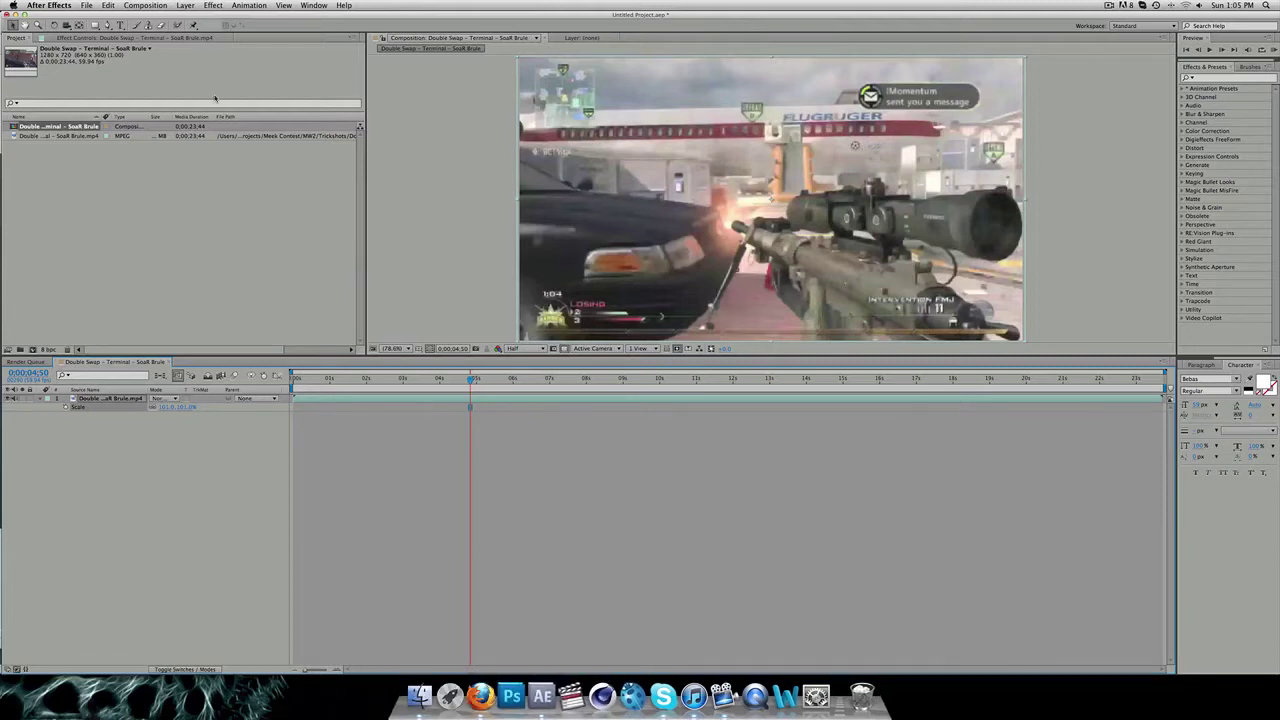
# - Import intervention.wav from Editing Pack > Gun Sounds > Mw2
pyautogui.click(87, 5)
pyautogui.moveTo(100, 133)
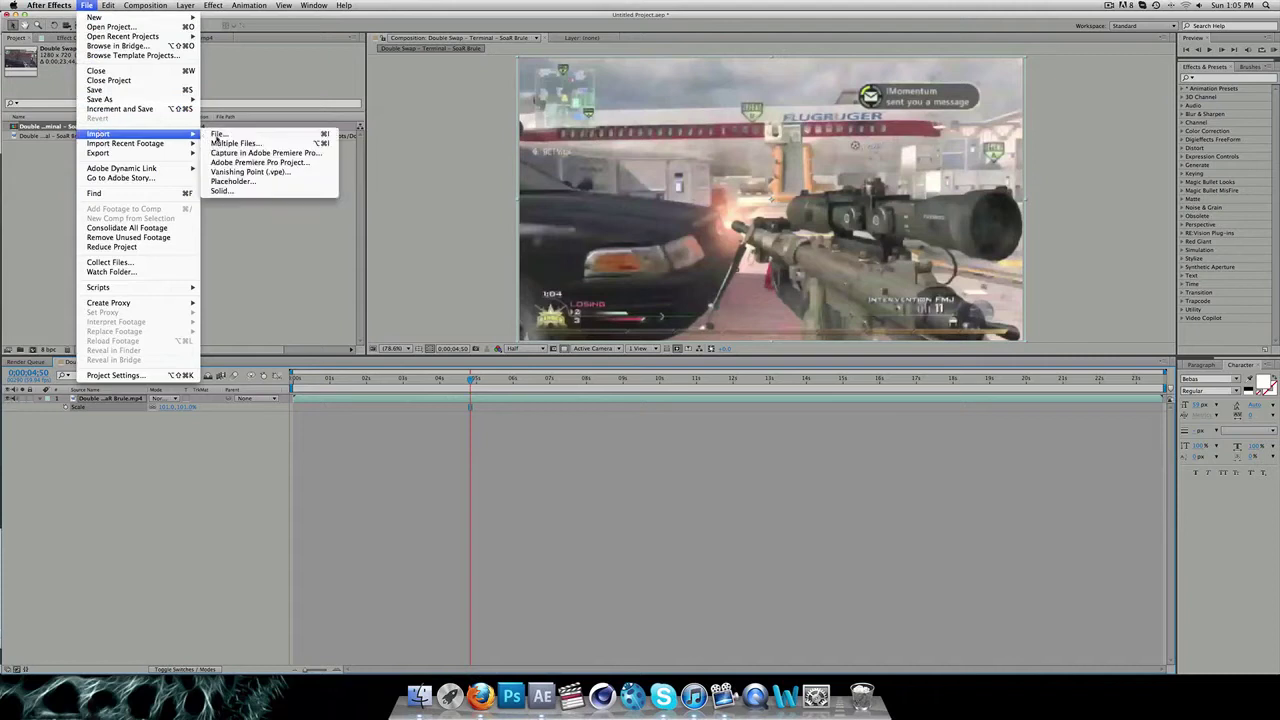
pyautogui.click(240, 136)
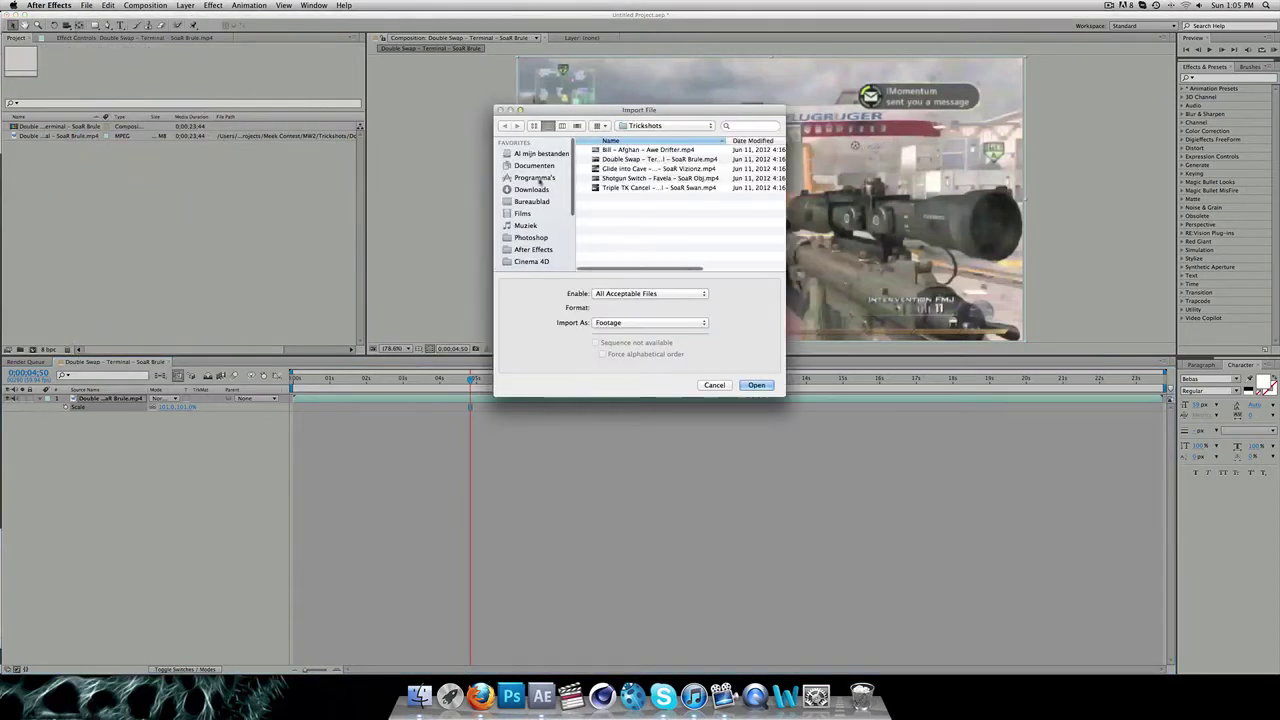
pyautogui.click(533, 249)
pyautogui.click(614, 150)
pyautogui.doubleClick(614, 150)
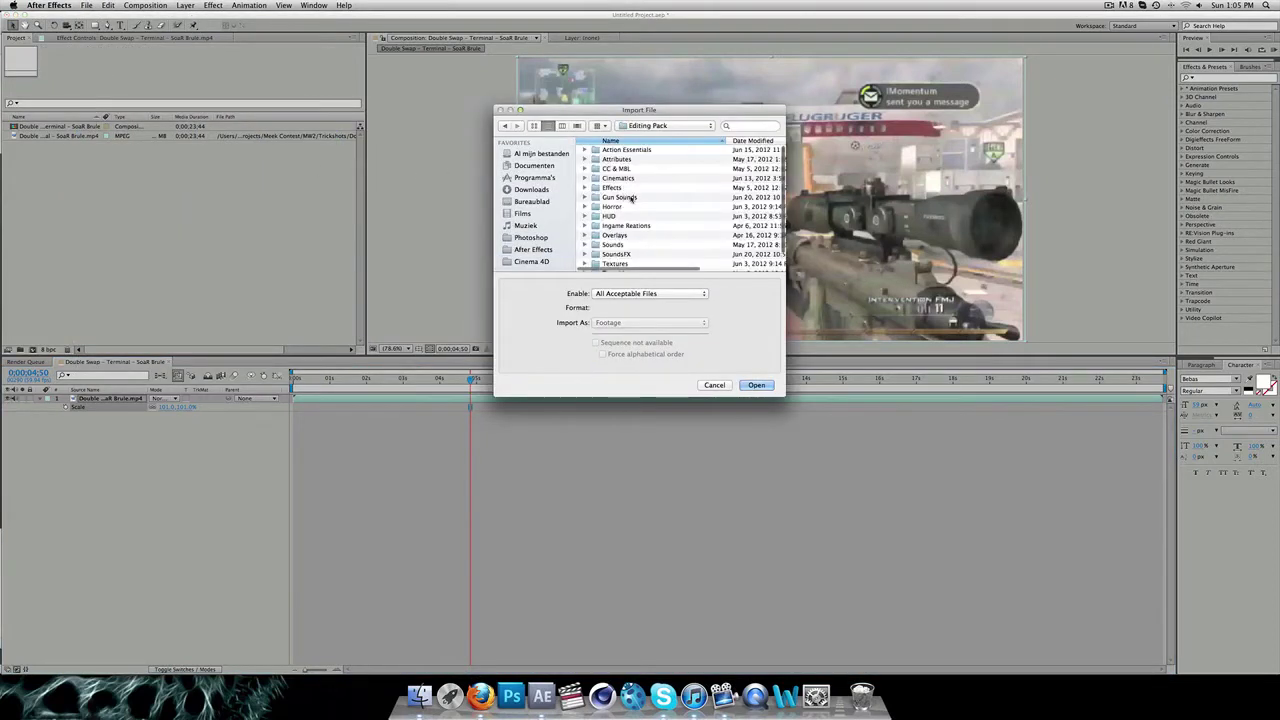
pyautogui.doubleClick(617, 192)
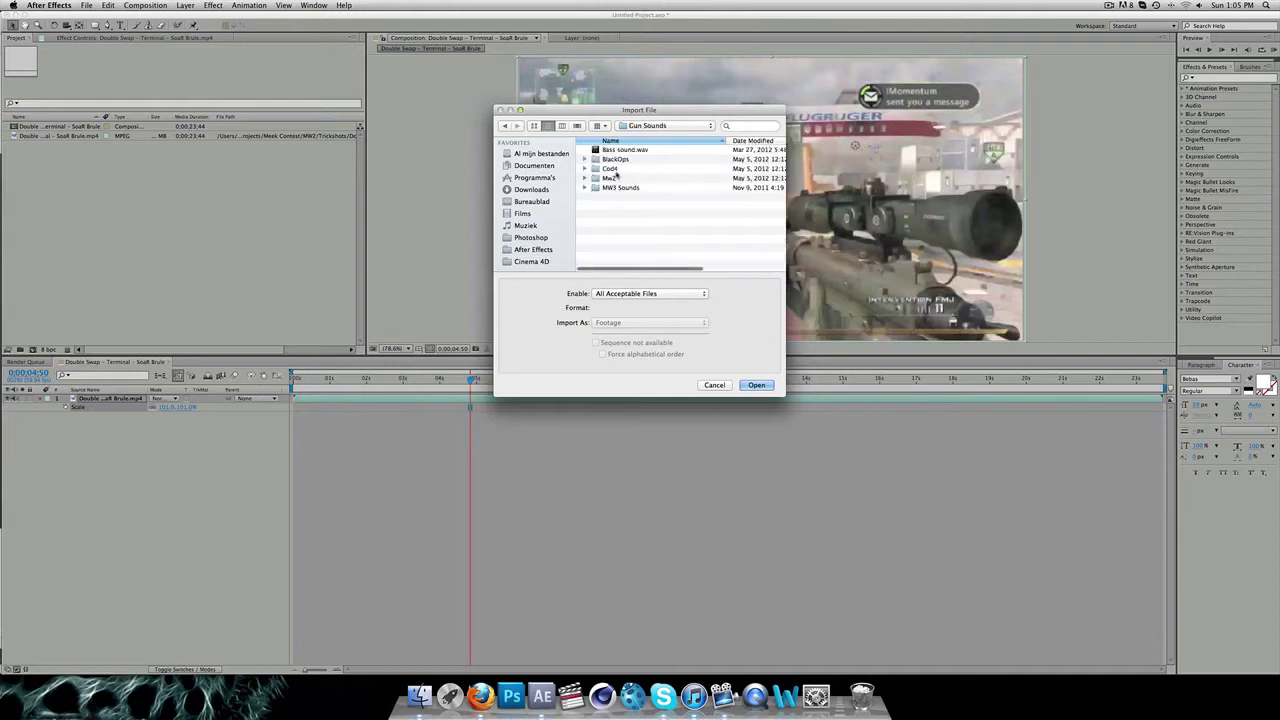
pyautogui.doubleClick(614, 177)
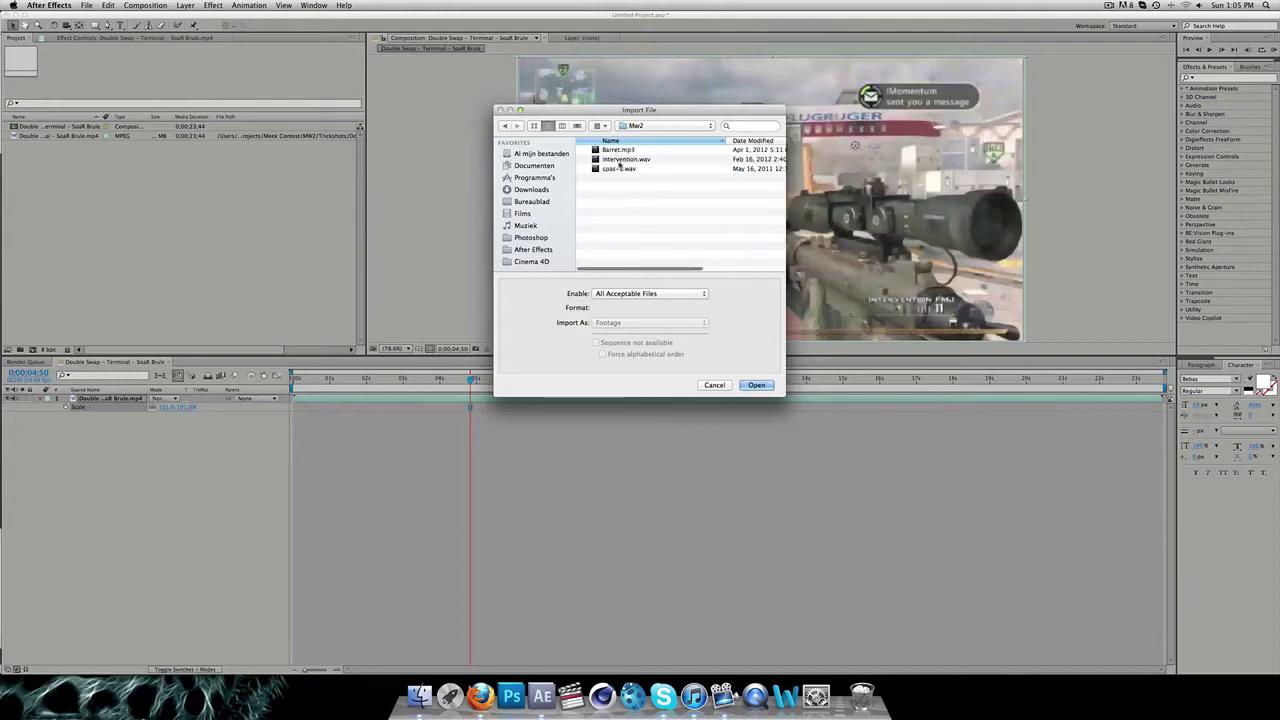
pyautogui.doubleClick(617, 159)
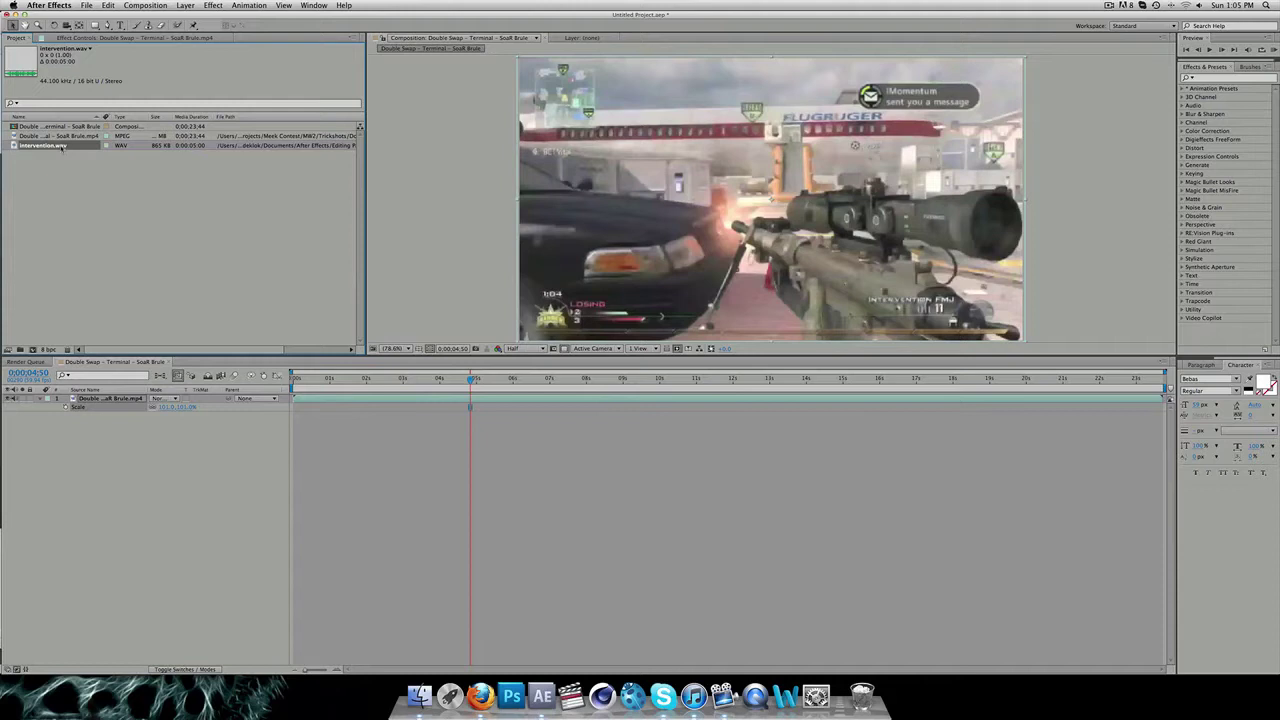
# - Add intervention.wav as a timeline layer starting at the 0:00:04:50 sniper shot
pyautogui.moveTo(45, 145); pyautogui.dragTo(84, 398)
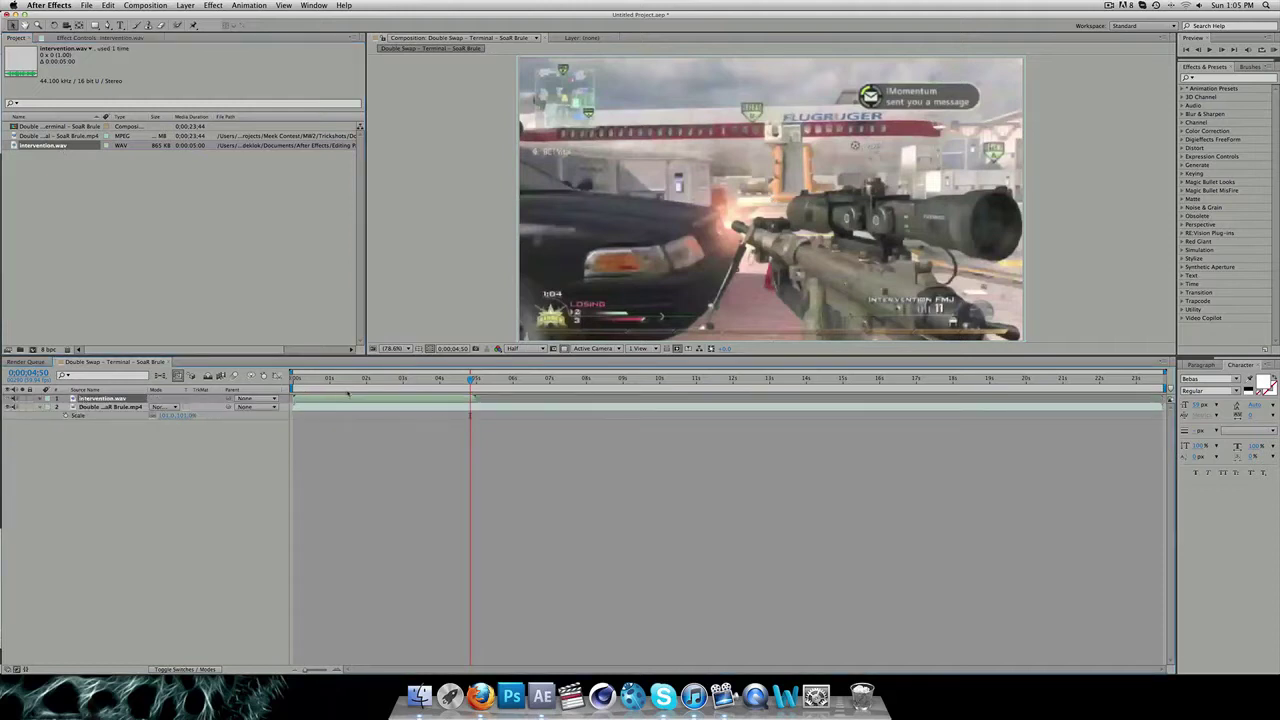
pyautogui.press('l')
pyautogui.press('l')
pyautogui.press('[')
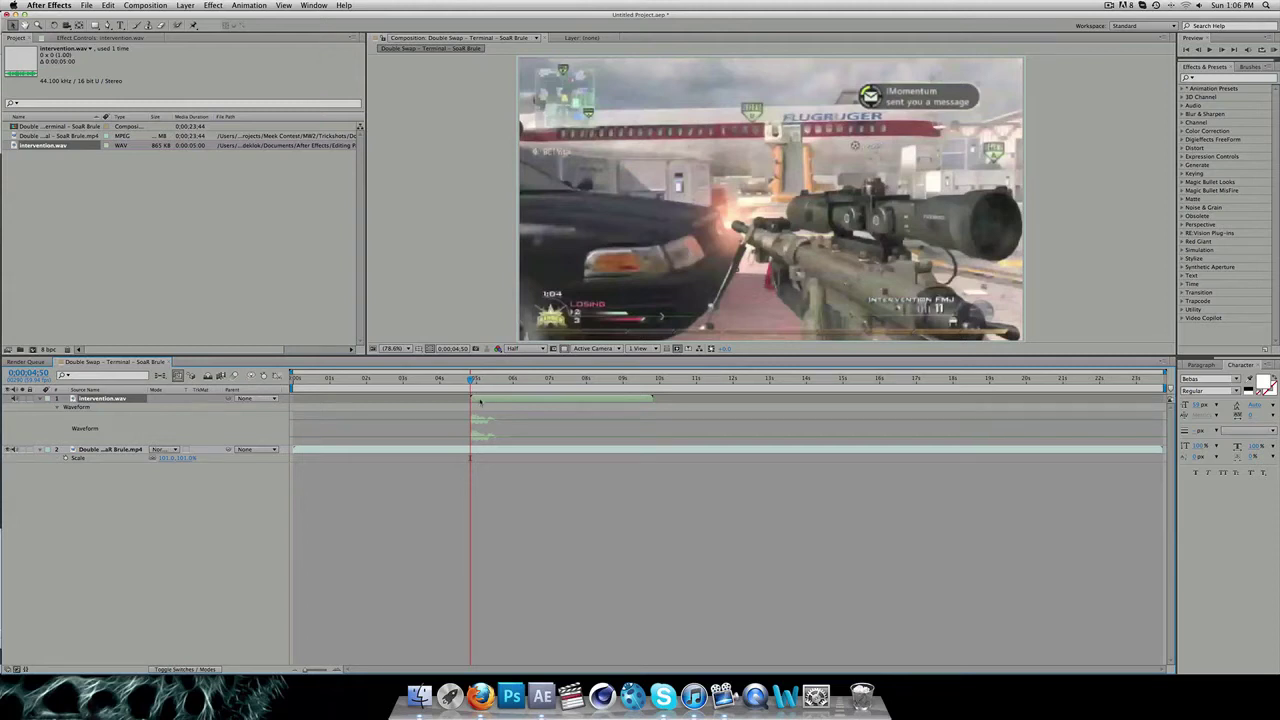
# - Time-stretch the intervention.wav layer with a 150 stretch factor, lengthening it to 0:00:07:30
pyautogui.rightClick(480, 401)
pyautogui.moveTo(590, 418)
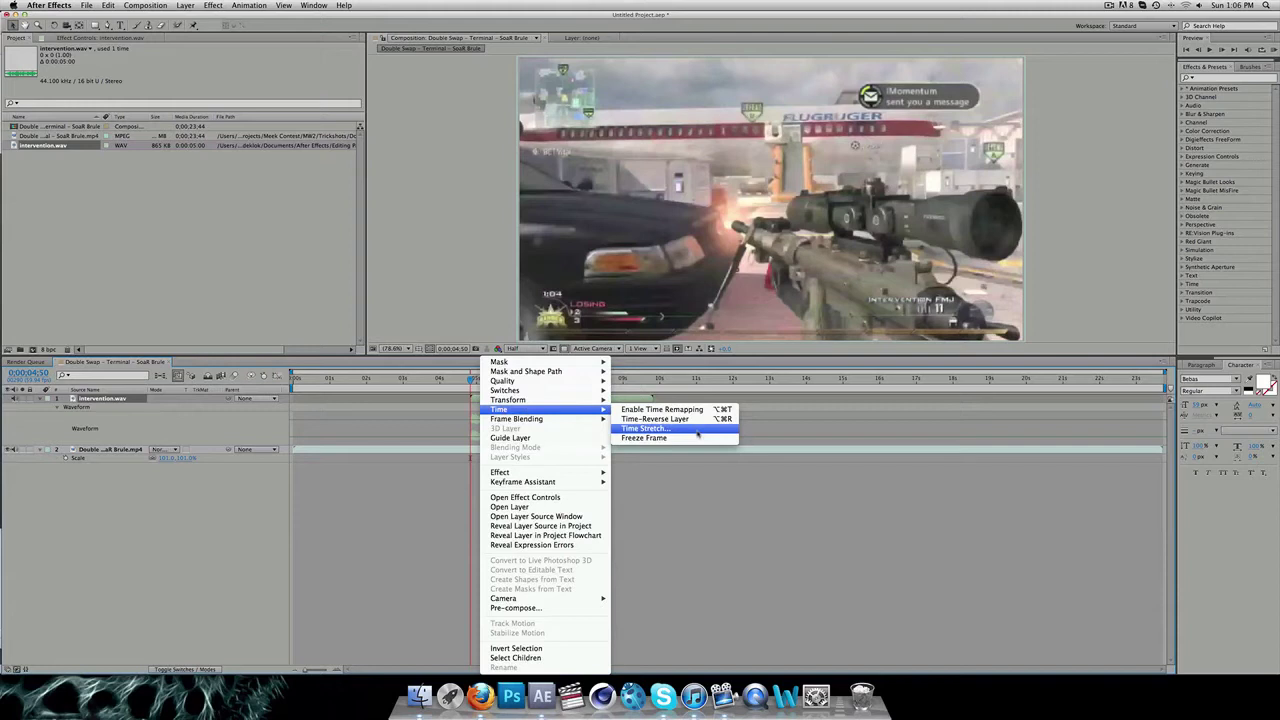
pyautogui.click(697, 433)
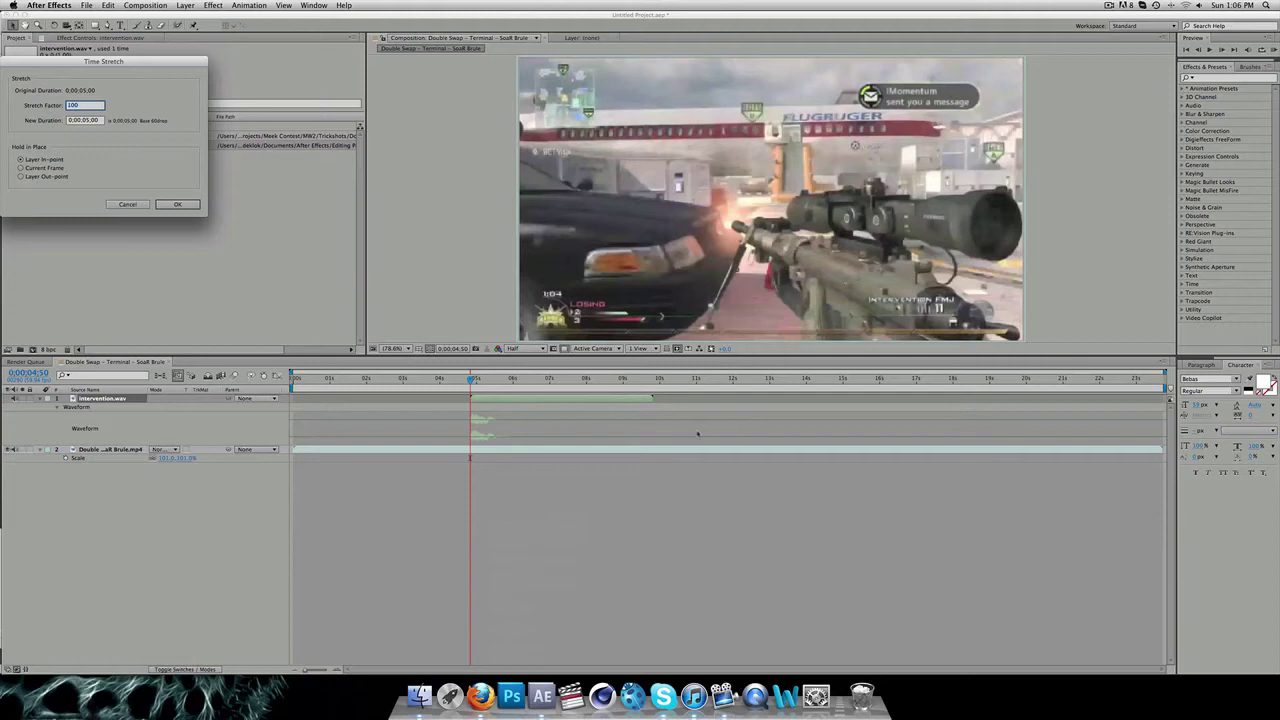
pyautogui.write('150')
pyautogui.press('BackSpace')
pyautogui.press('BackSpace')
pyautogui.click(189, 205)
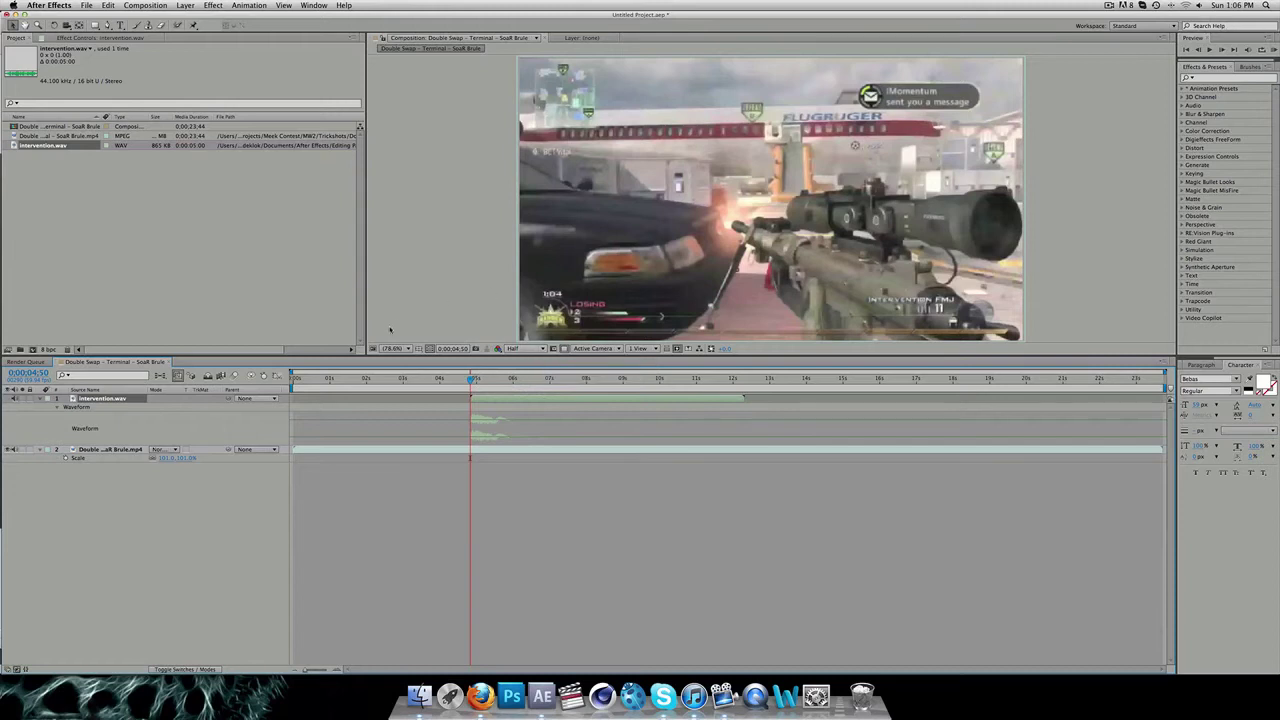
# - Set the work area to run from about 3 to 7.5 seconds
pyautogui.moveTo(293, 388); pyautogui.dragTo(461, 388)
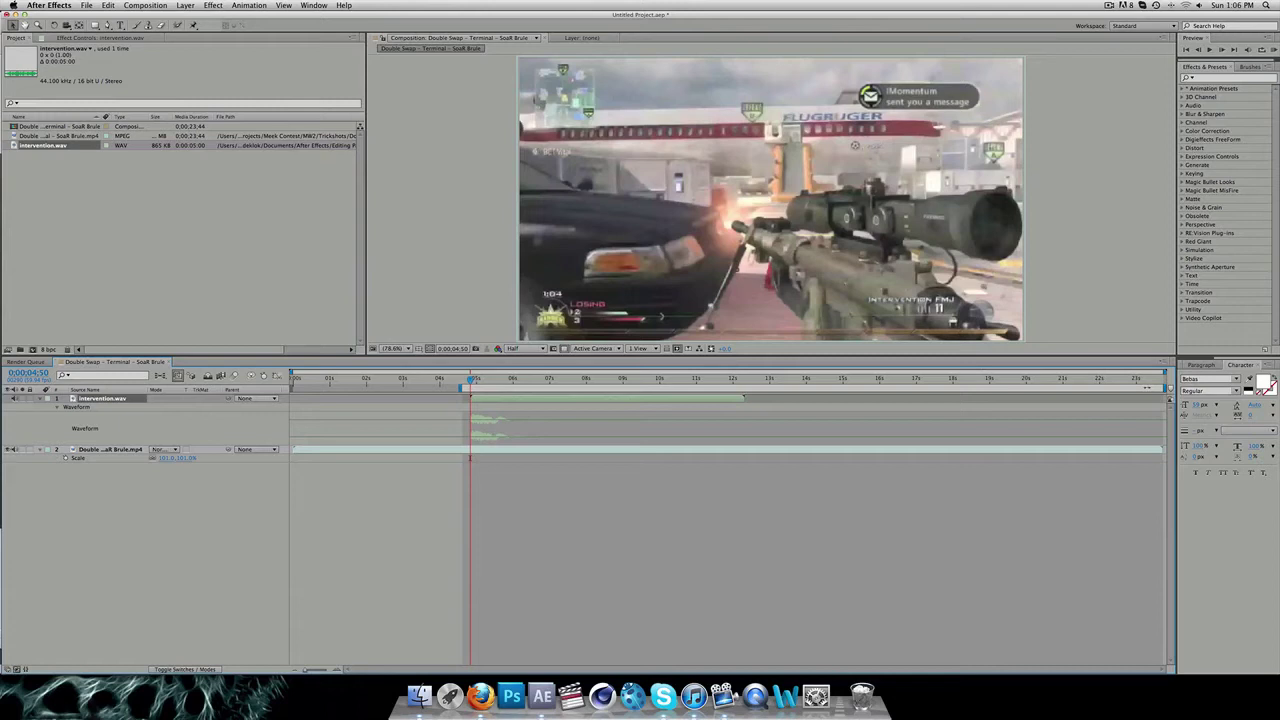
pyautogui.moveTo(810, 386)
pyautogui.mouseDown()
pyautogui.moveTo(640, 386)
pyautogui.moveTo(811, 386)
pyautogui.mouseUp()
pyautogui.moveTo(1164, 386); pyautogui.dragTo(572, 386)
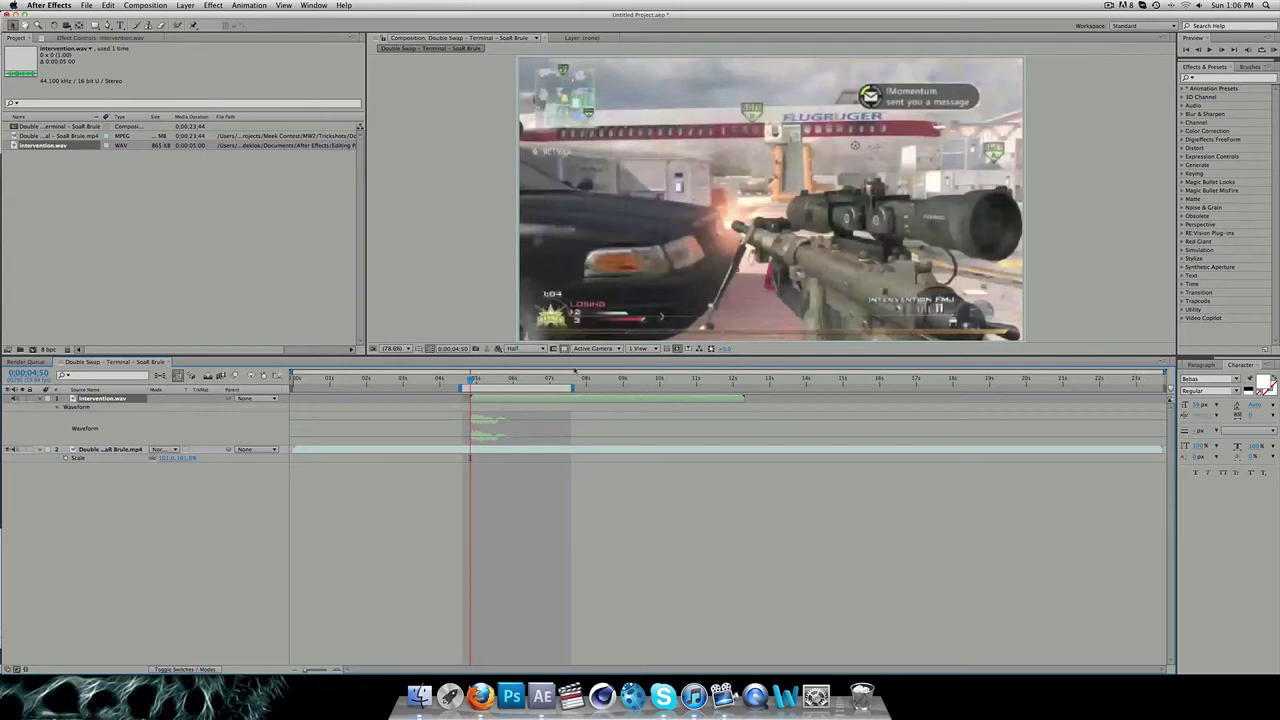
pyautogui.moveTo(470, 386); pyautogui.dragTo(403, 386)
# - Preview the work area with the stretched sniper sound, adjusting playback volume
pyautogui.press('space')
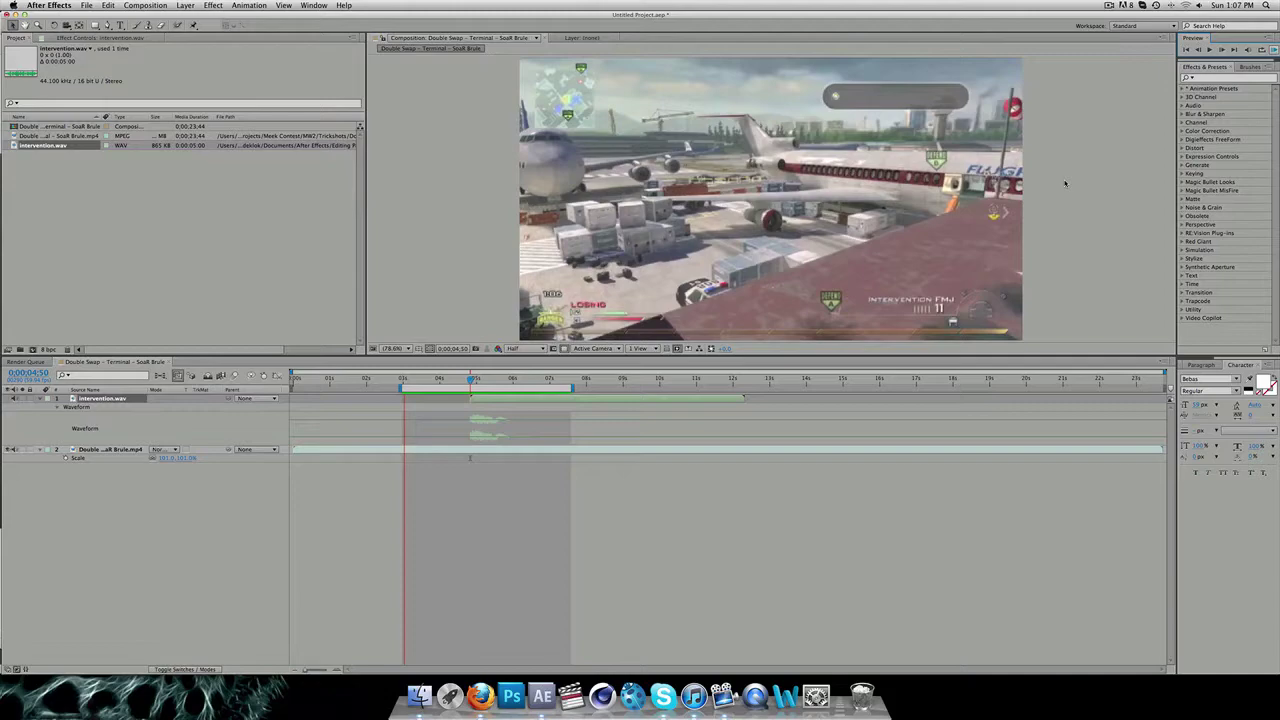
pyautogui.press('XF86AudioLowerVolume')
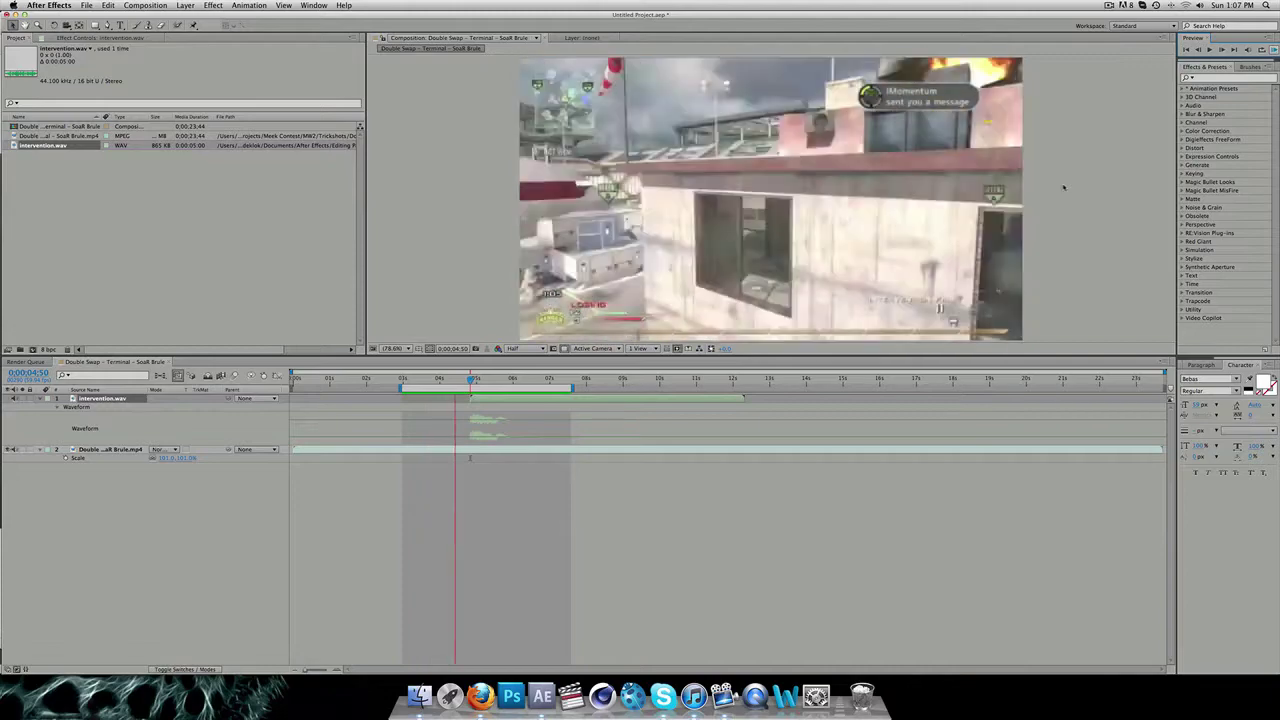
pyautogui.press('space')
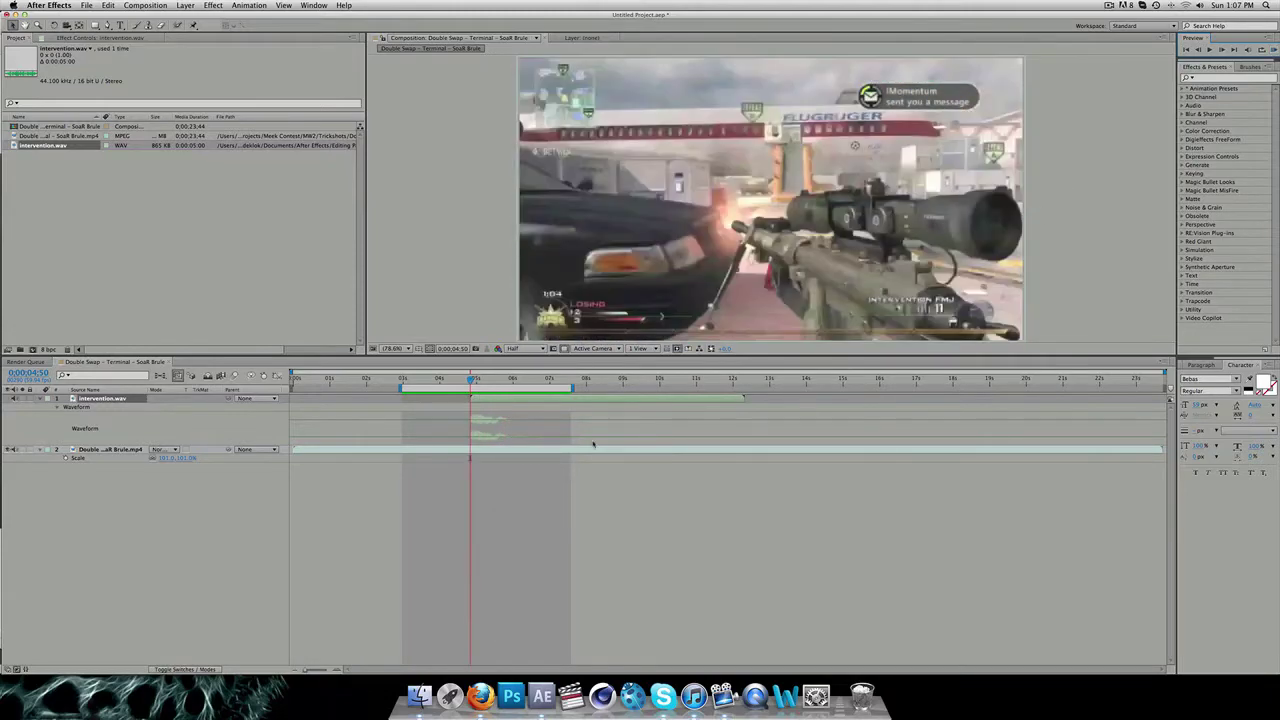
# - Duplicate the intervention.wav sound layer
pyautogui.doubleClick(498, 402)
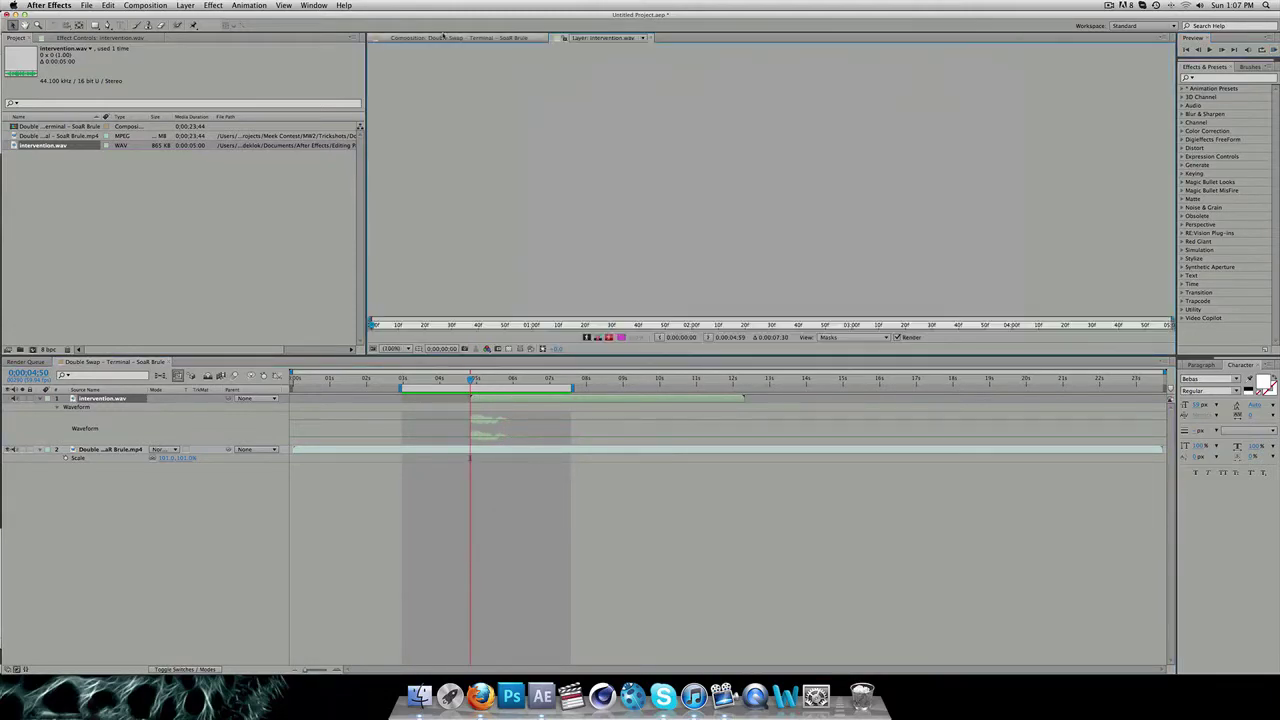
pyautogui.rightClick(527, 400)
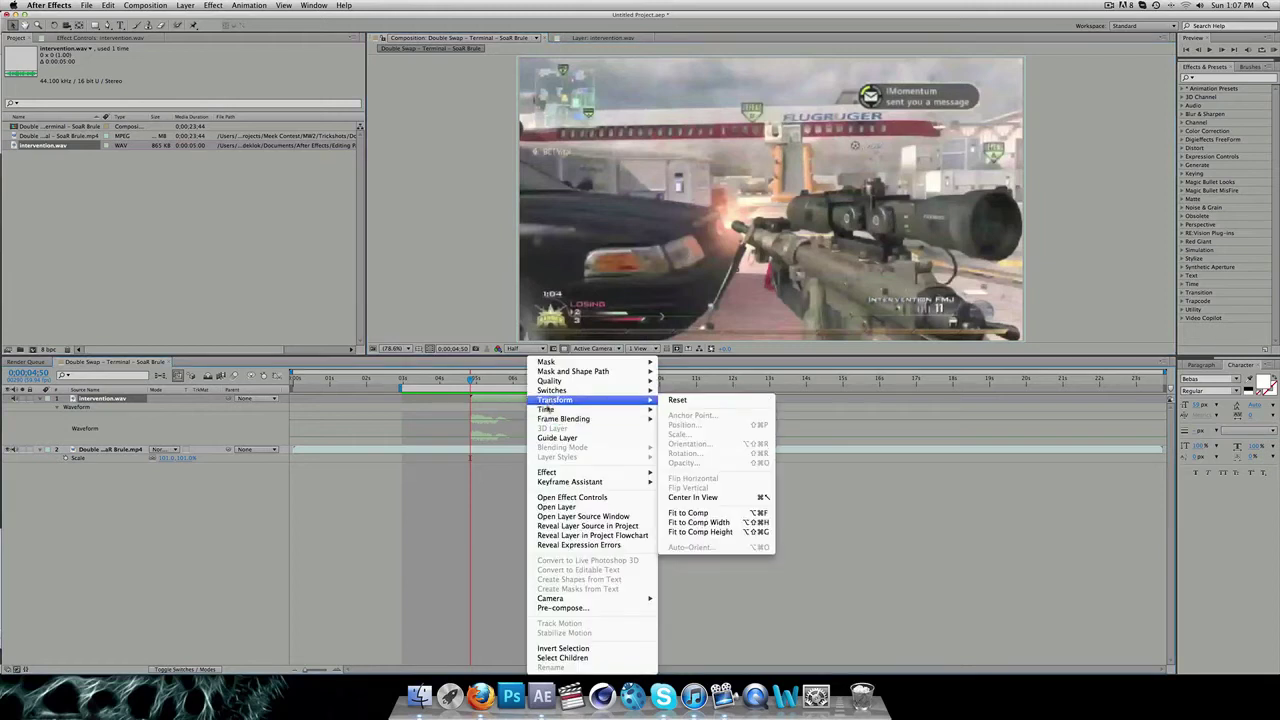
pyautogui.press('Escape')
pyautogui.press('super+d')
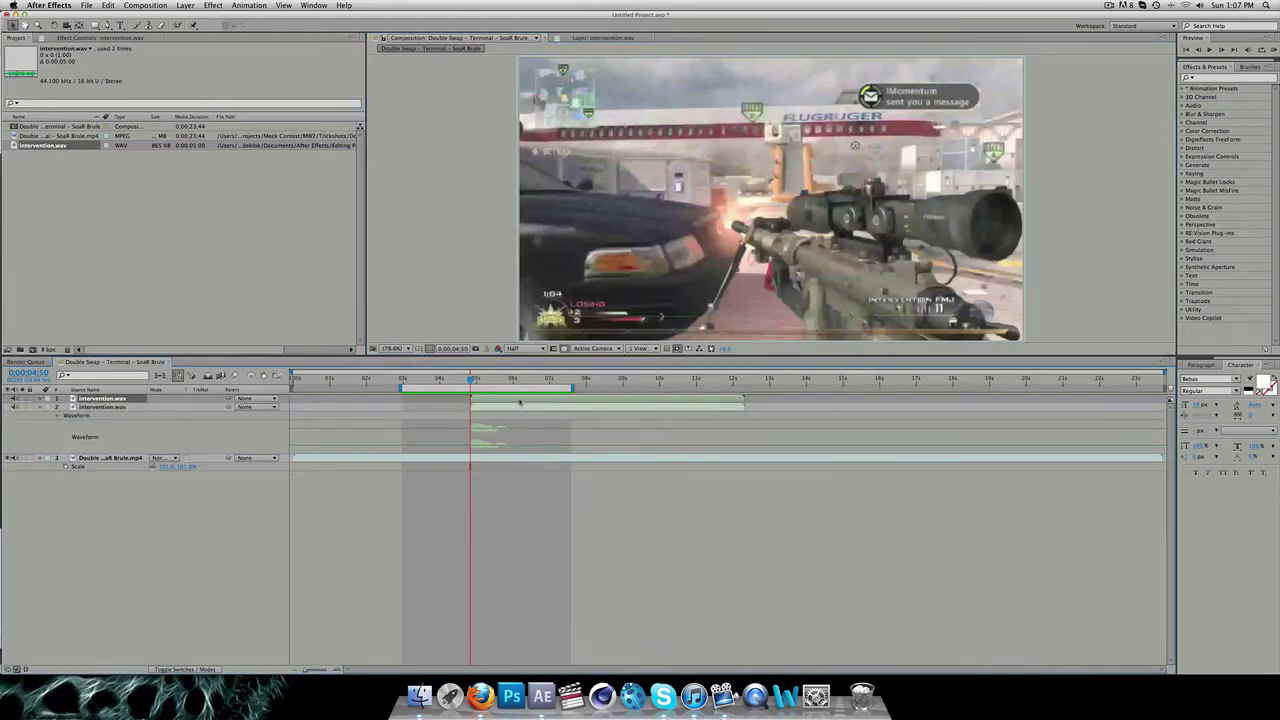
# - Set the duplicate's time stretch to 100% and preview both sniper sounds together
pyautogui.rightClick(520, 404)
pyautogui.moveTo(537, 410)
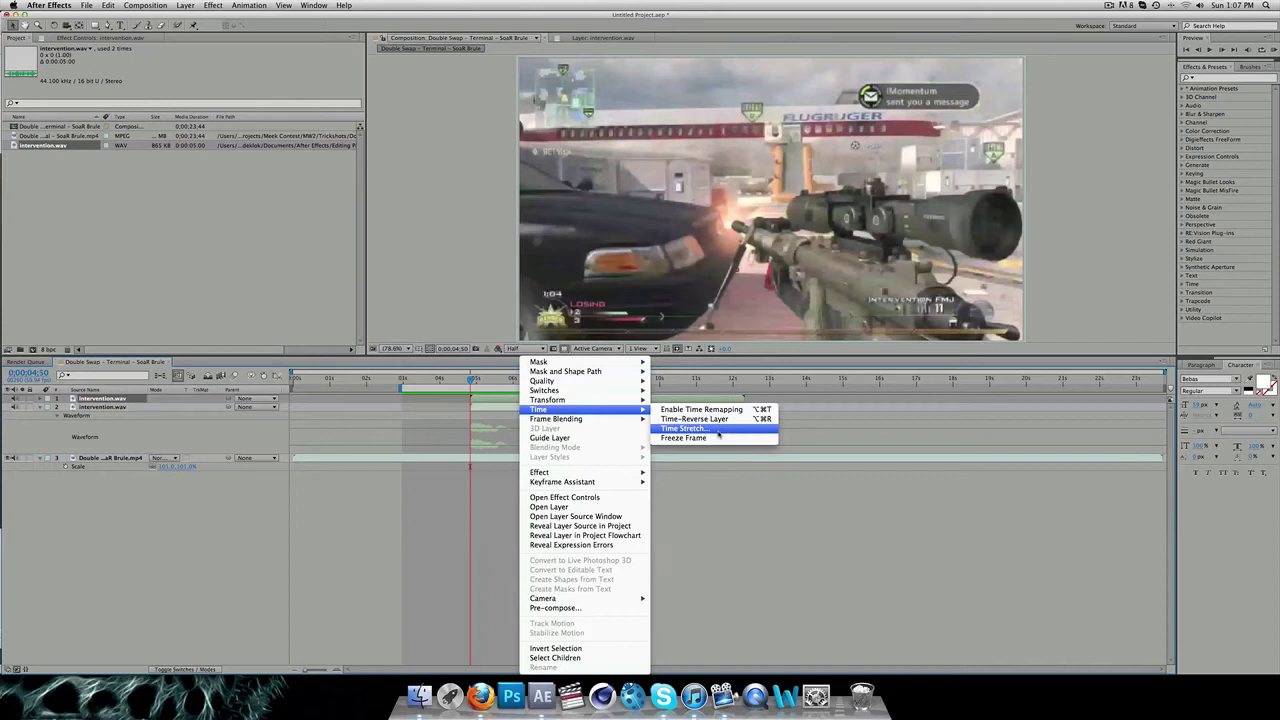
pyautogui.click(684, 428)
pyautogui.press('Return')
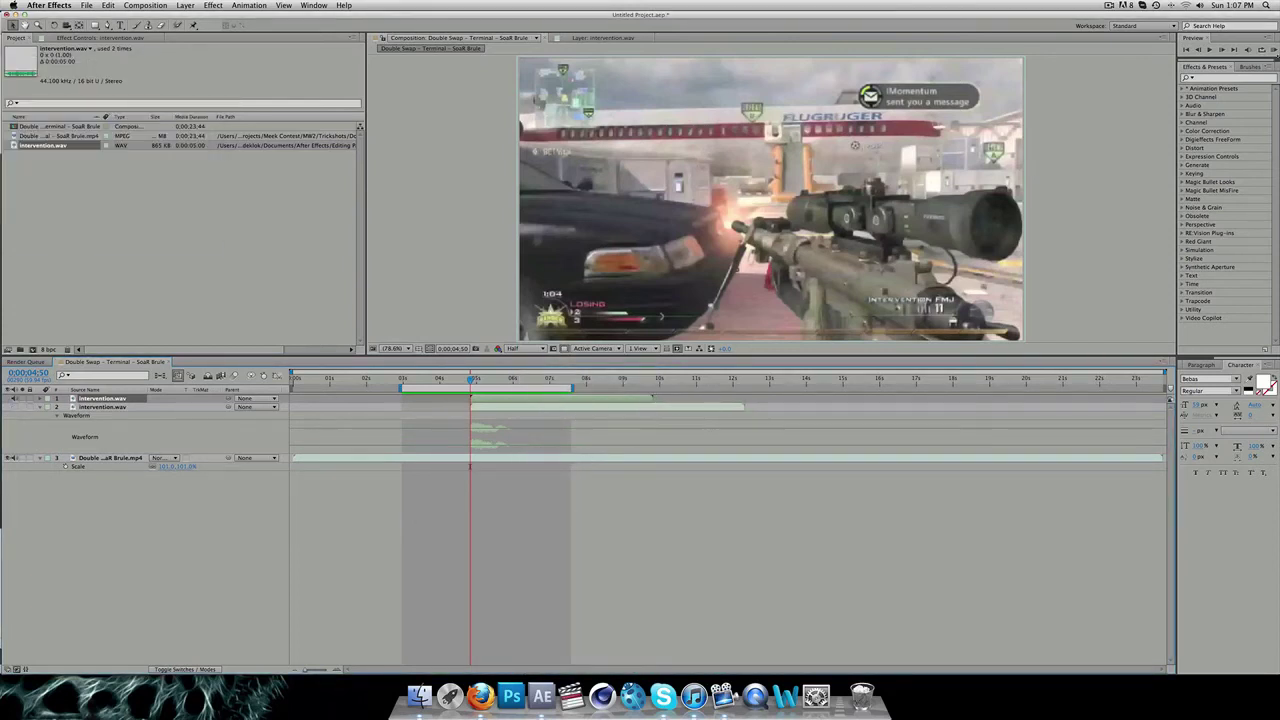
pyautogui.click(1271, 50)
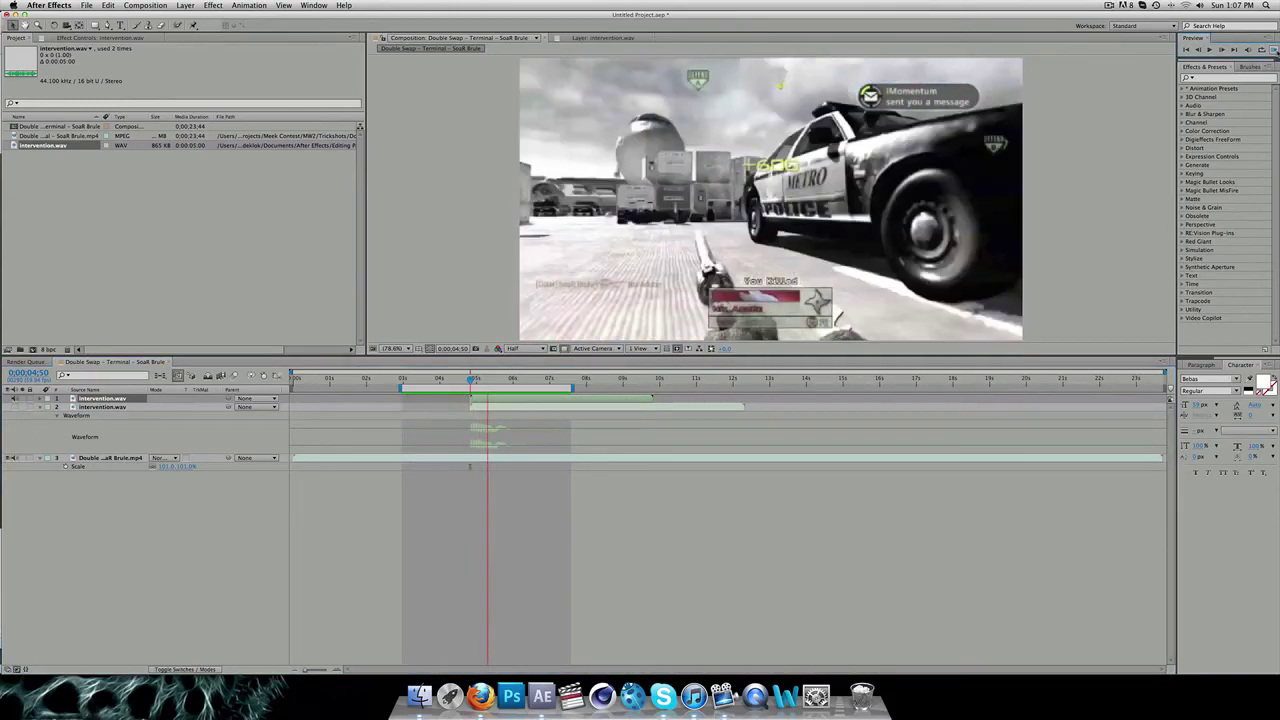
pyautogui.press('space')
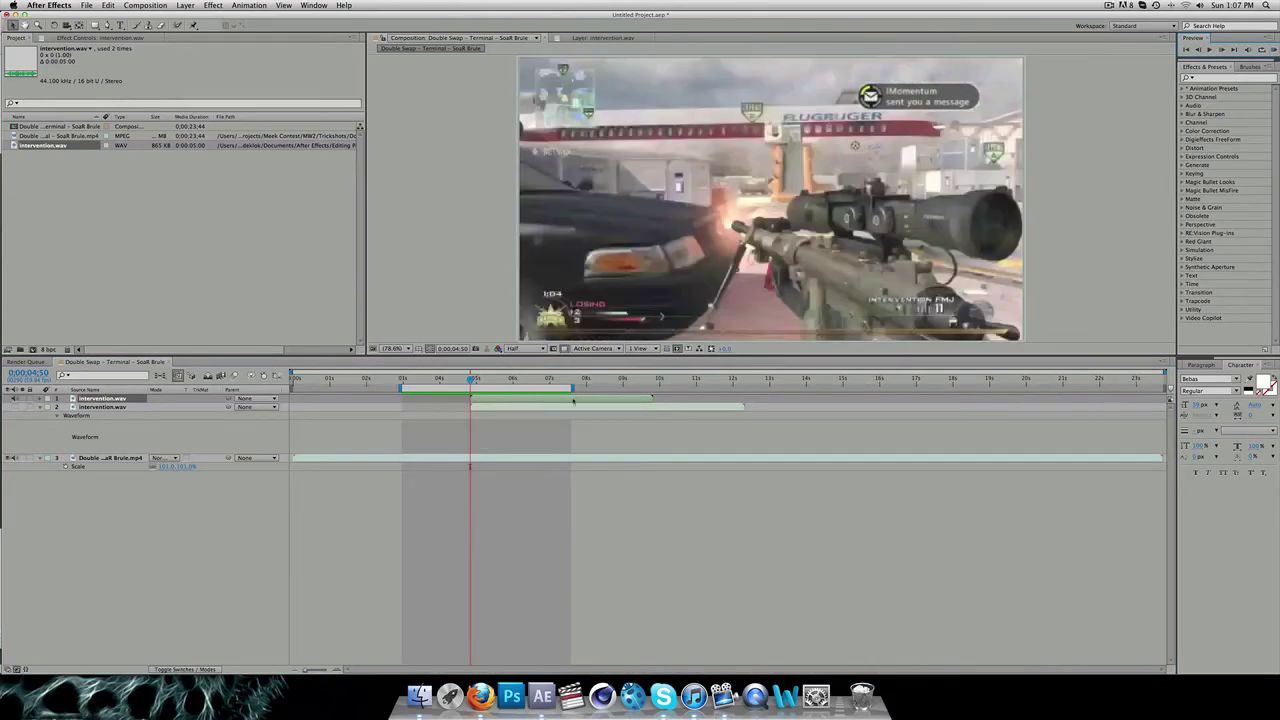
pyautogui.moveTo(472, 384)
pyautogui.mouseDown()
pyautogui.moveTo(571, 379)
pyautogui.moveTo(471, 379)
pyautogui.moveTo(554, 379)
pyautogui.moveTo(482, 379)
pyautogui.mouseUp()
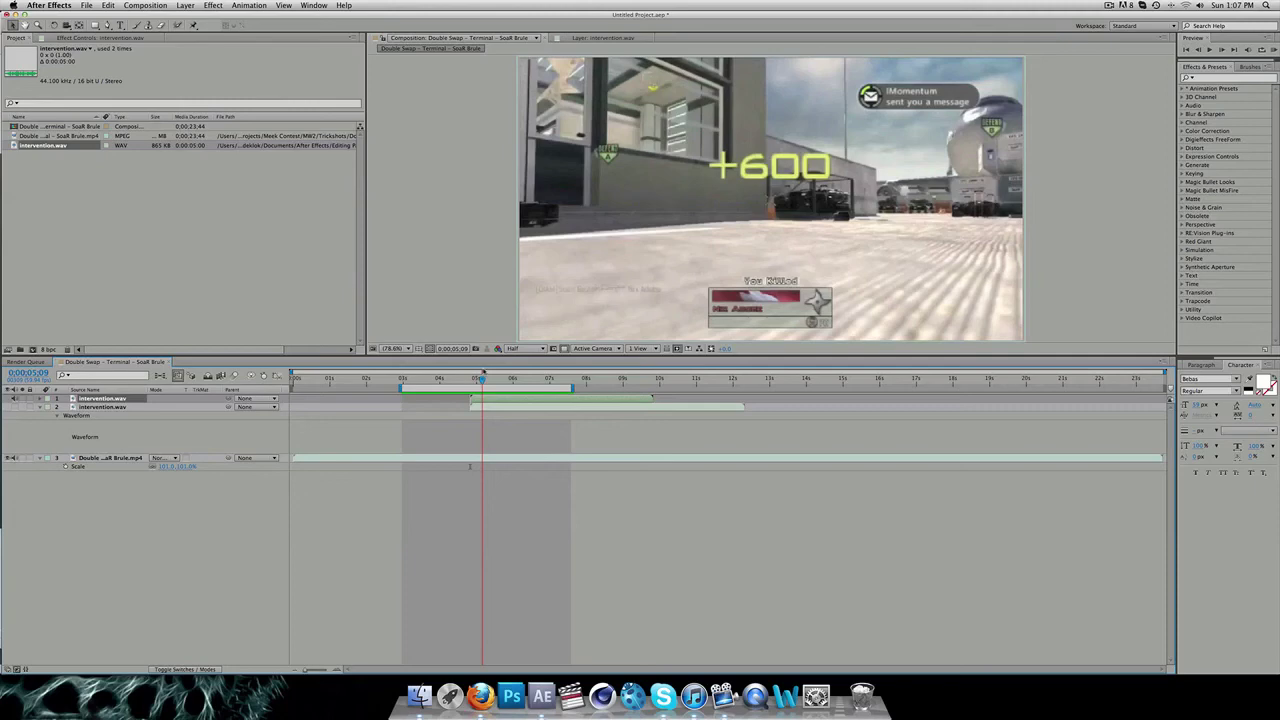
pyautogui.moveTo(482, 379); pyautogui.dragTo(562, 373)
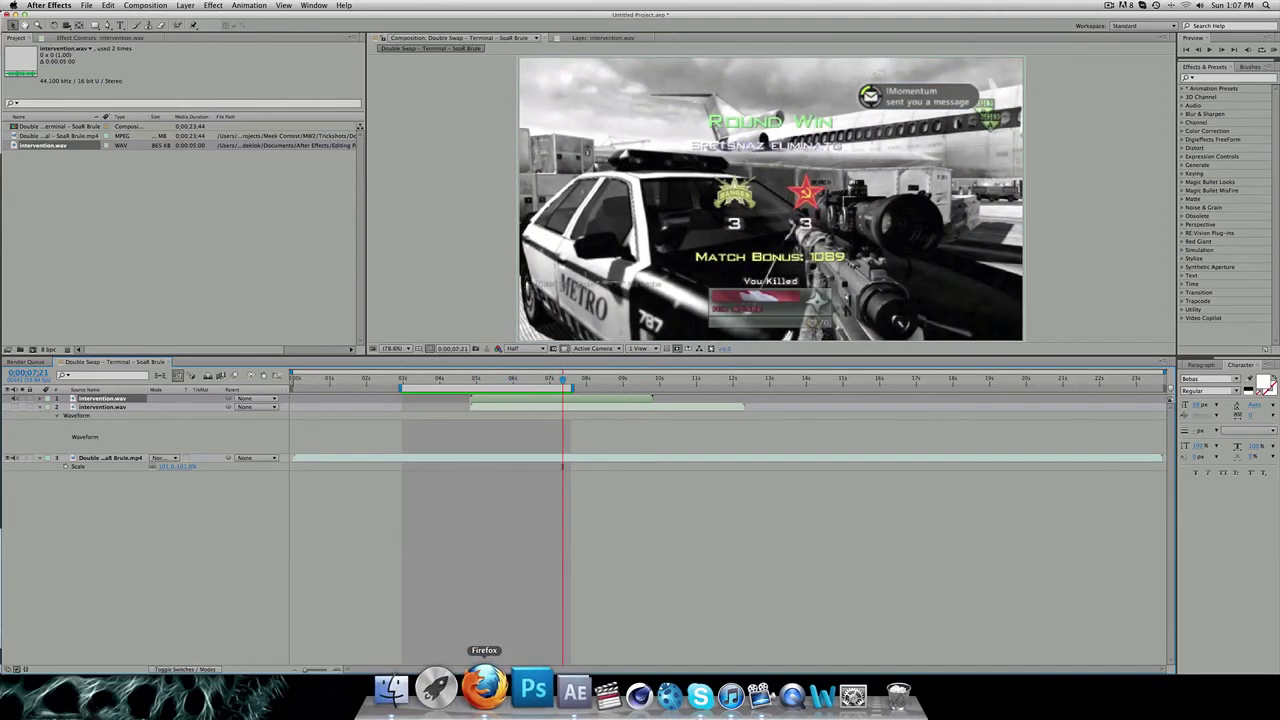
# - In Firefox, load twitter.com in a new tab
pyautogui.click(478, 697)
pyautogui.press('super+t')
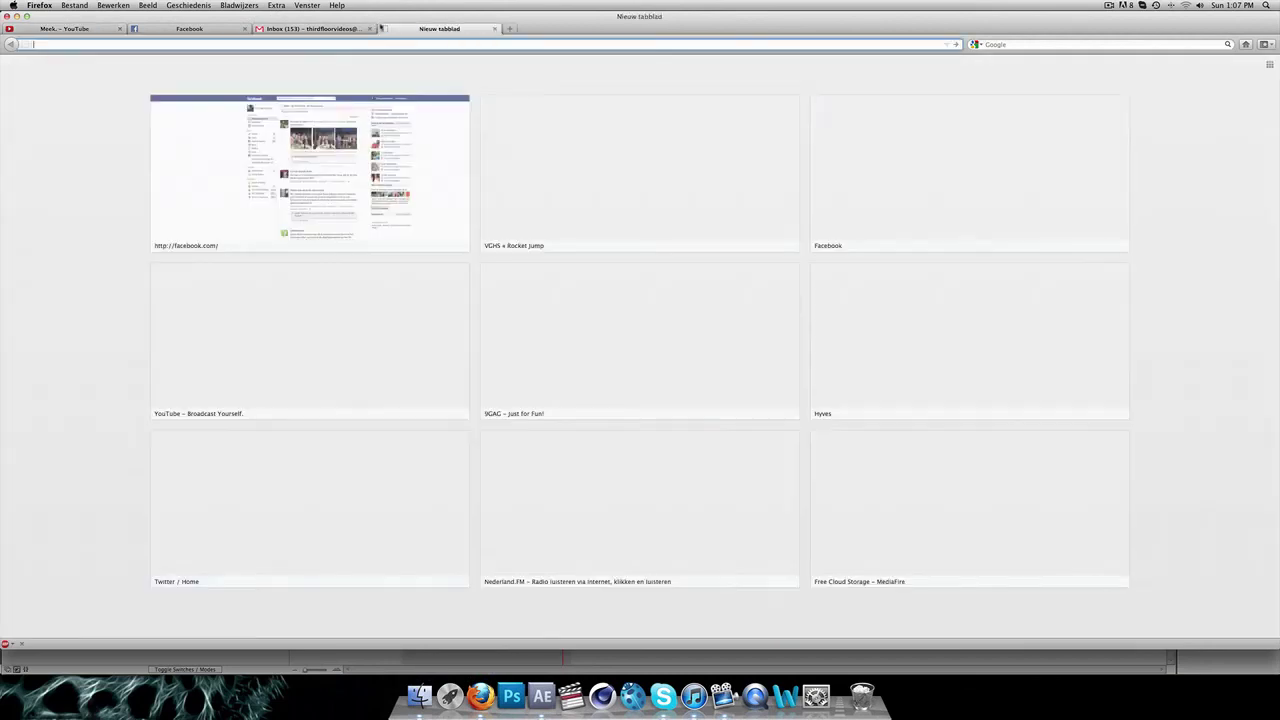
pyautogui.write('twitter.com')
pyautogui.press('Return')
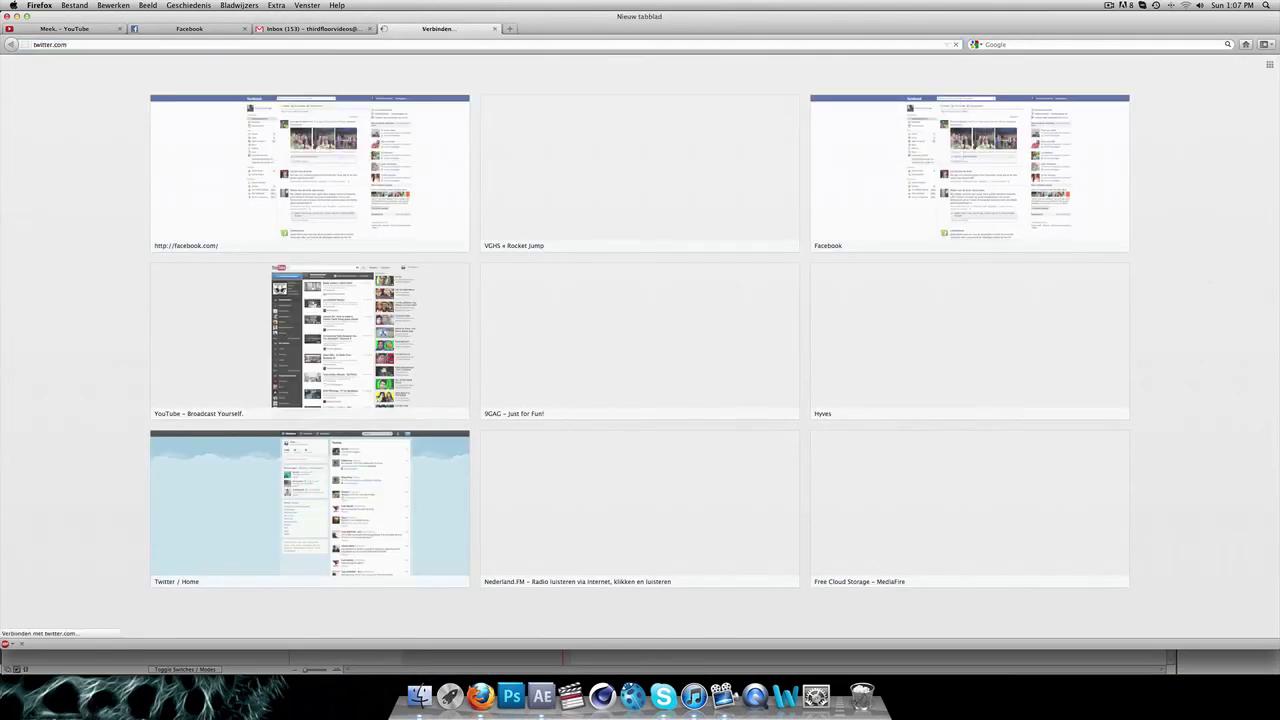
# - Back on the YouTube tab, open Videobeheer to show the channel's 30 uploads
pyautogui.click(65, 28)
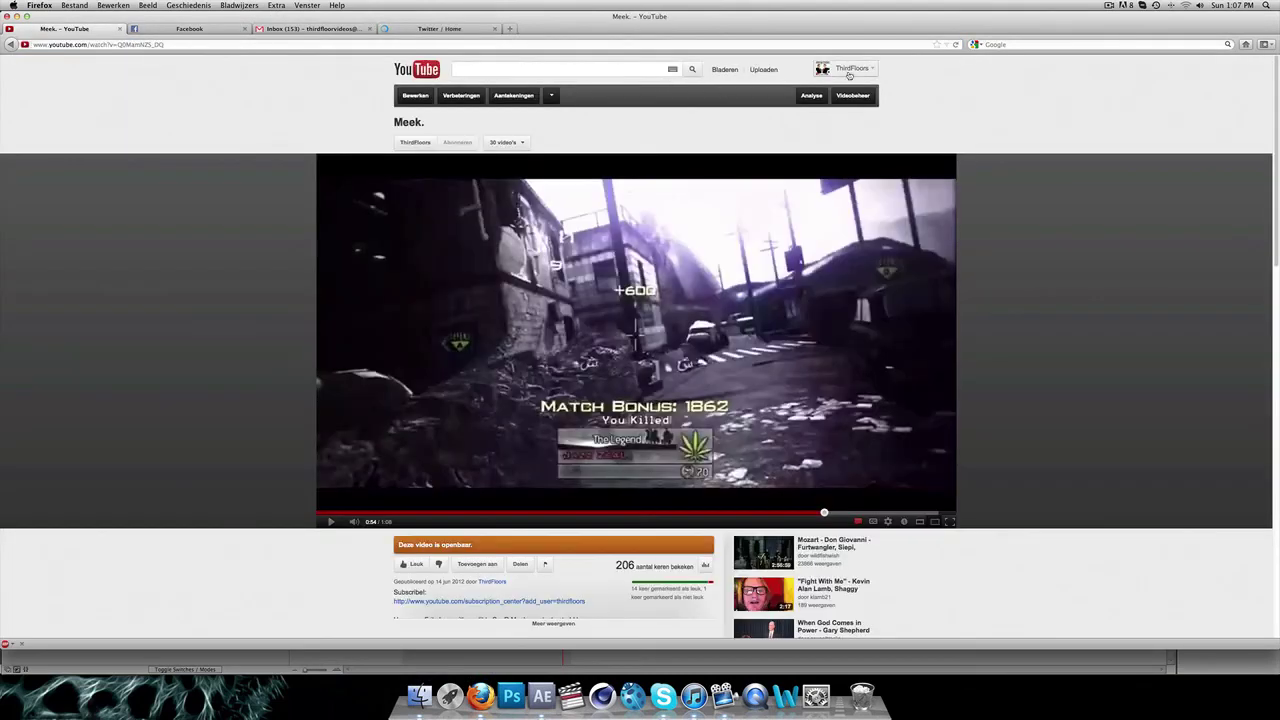
pyautogui.click(848, 72)
pyautogui.click(831, 104)
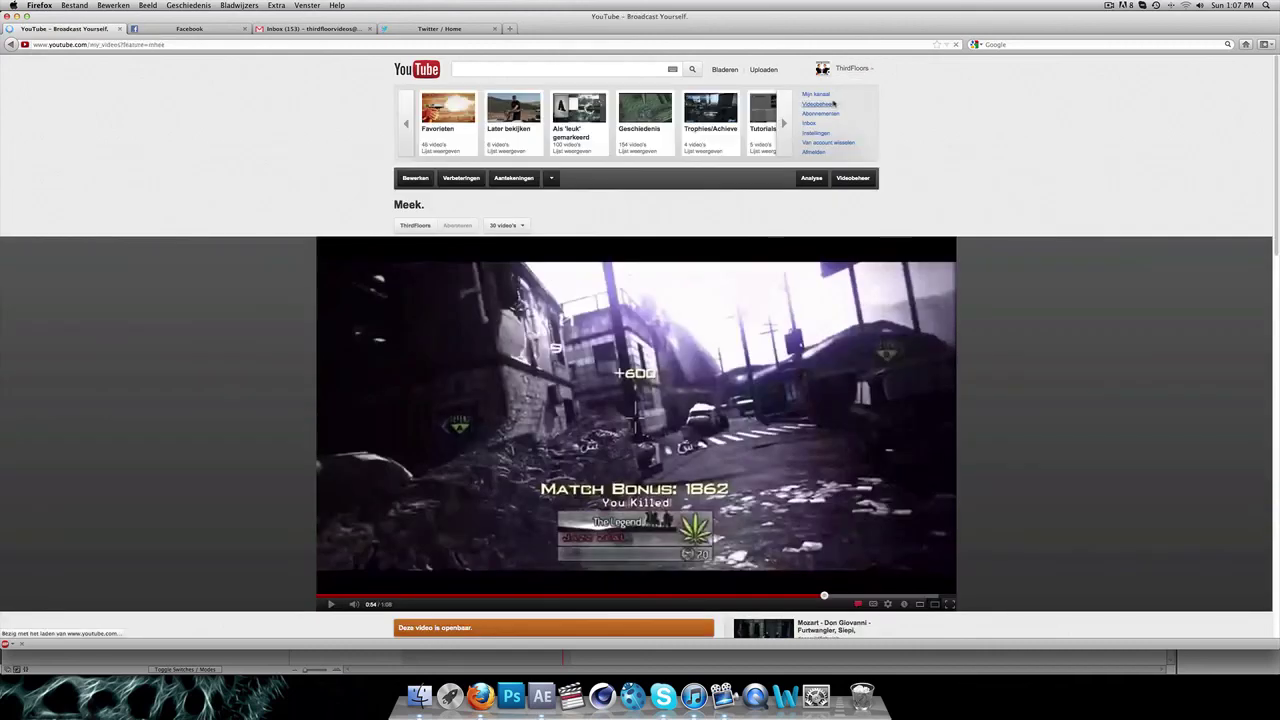
pyautogui.scroll(-5, 727, 199)
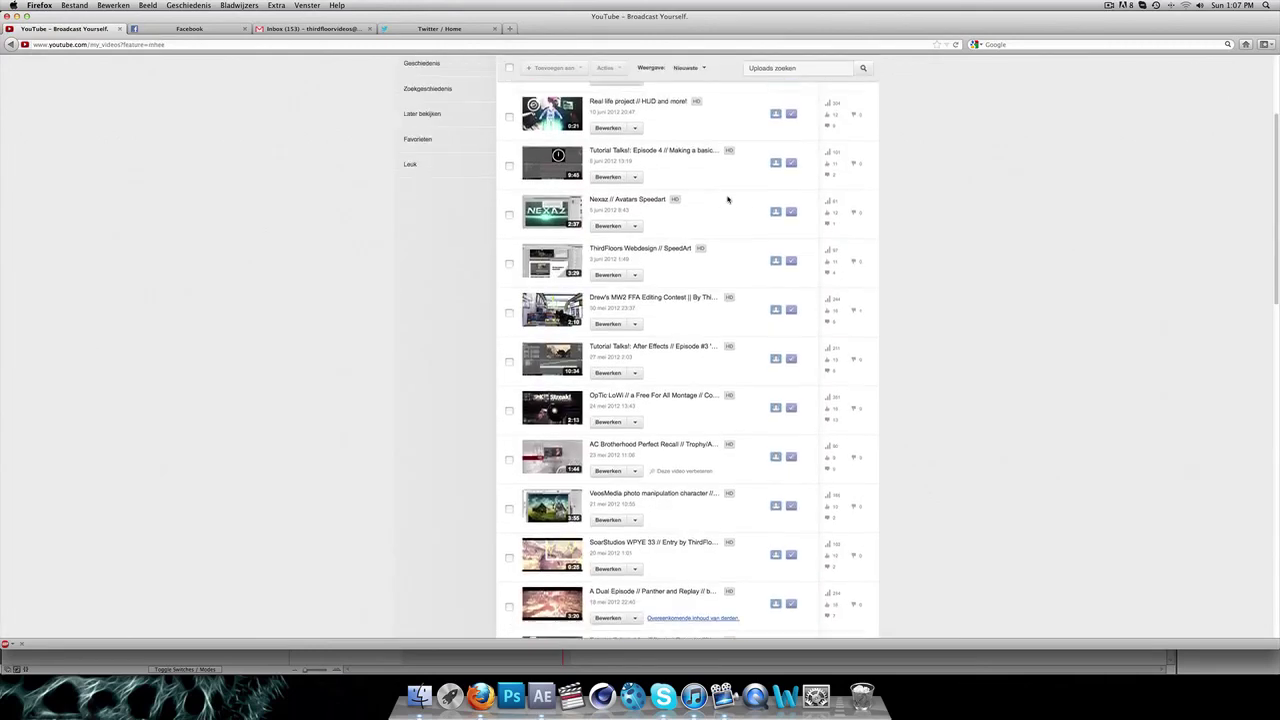
pyautogui.scroll(5, 727, 199)
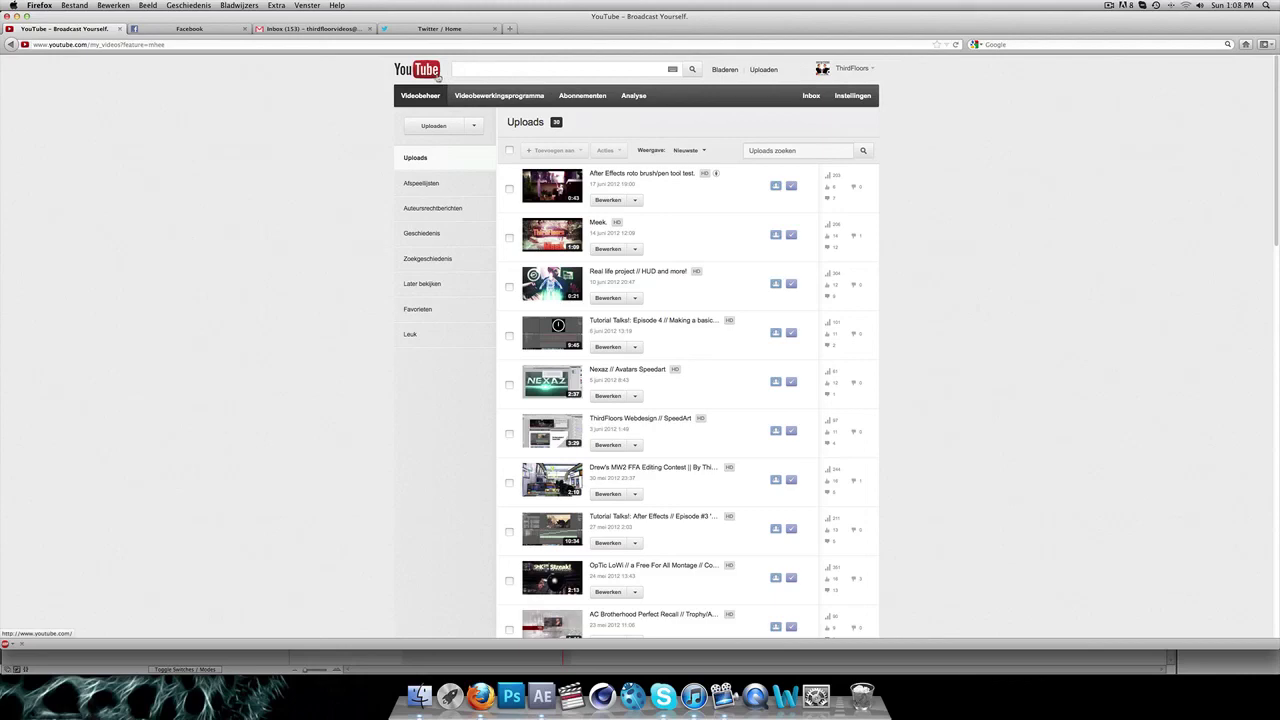